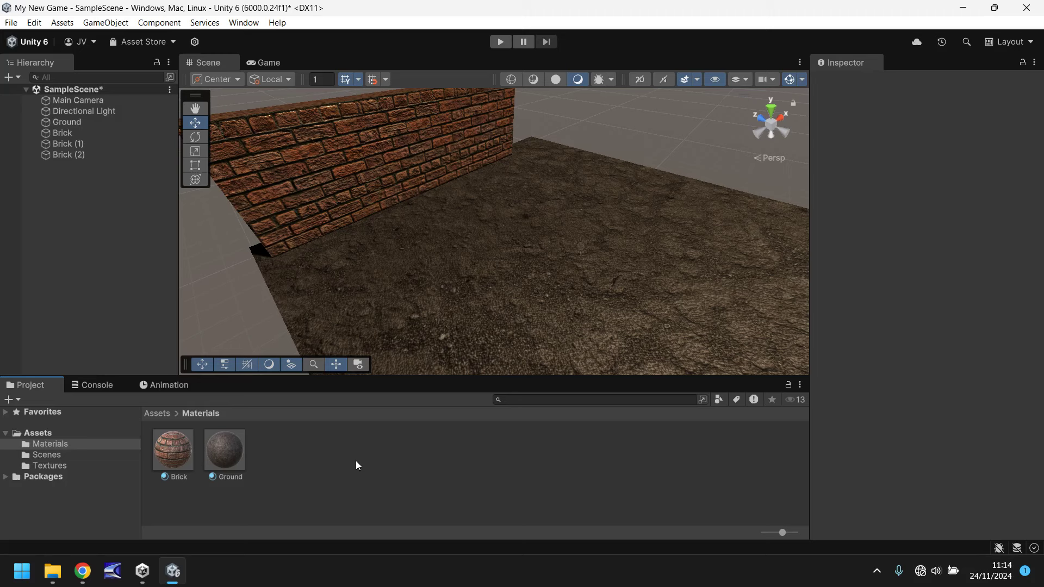
- Create an empty game object in the scene and name it BrickWall
scroll(386, 161, "down", 4)
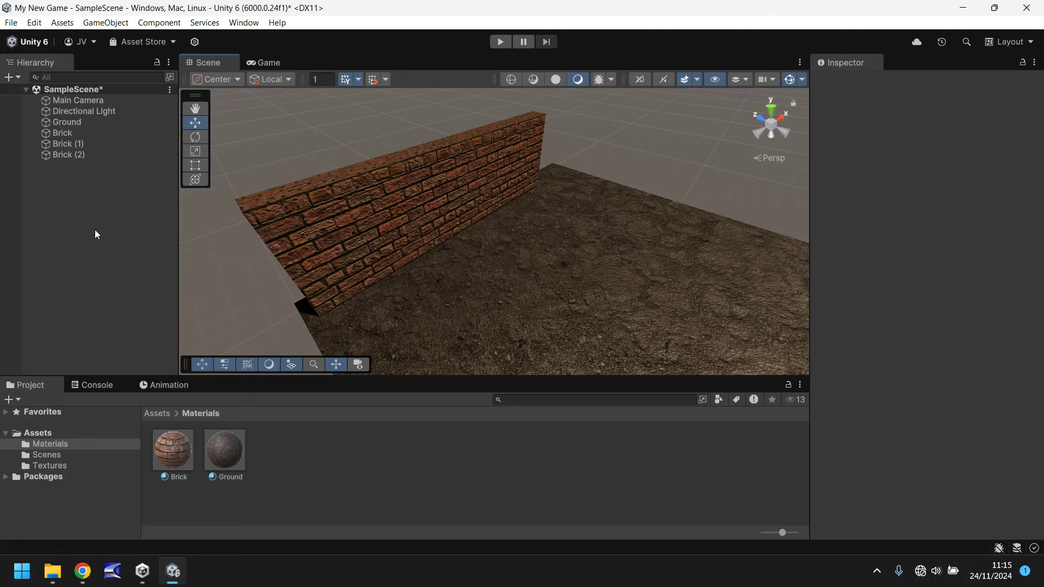
left_click(105, 22)
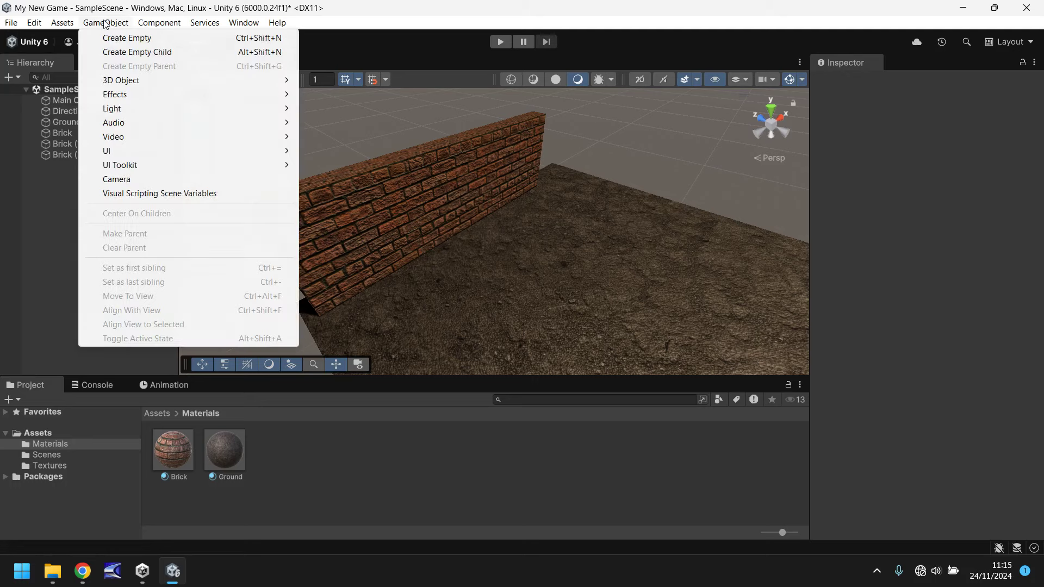
left_click(127, 38)
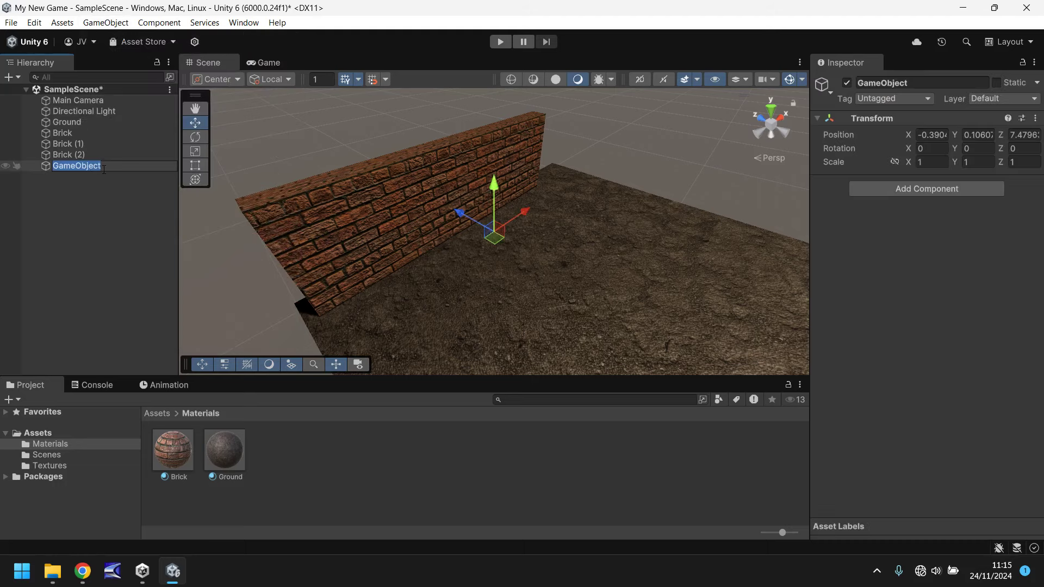
type("BrickWall")
key("Return")
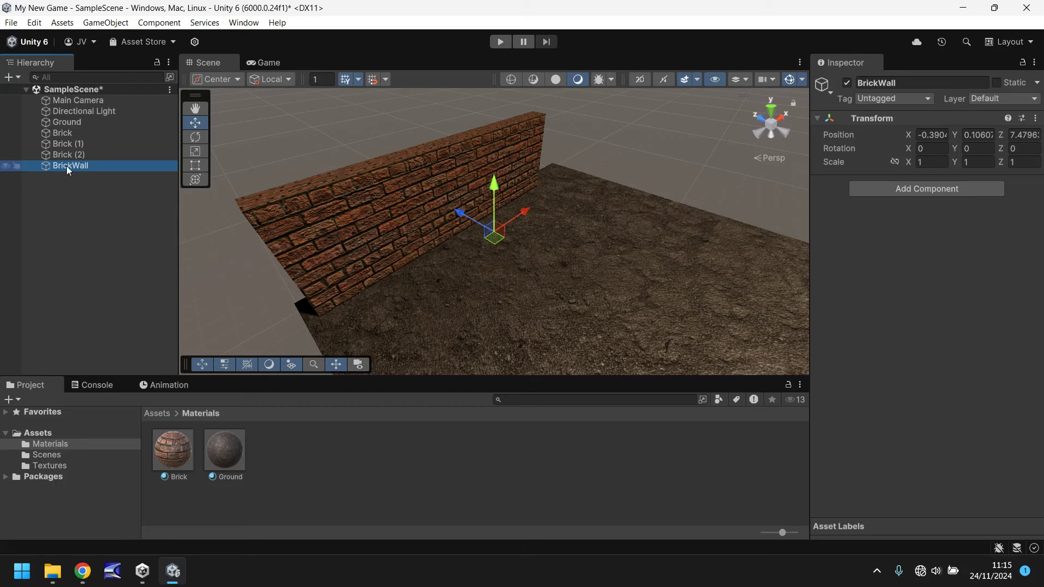
- Nest BrickWall under the middle brick, Brick (1), and set its local position to X 0, Y 0, Z 0
left_click(435, 185)
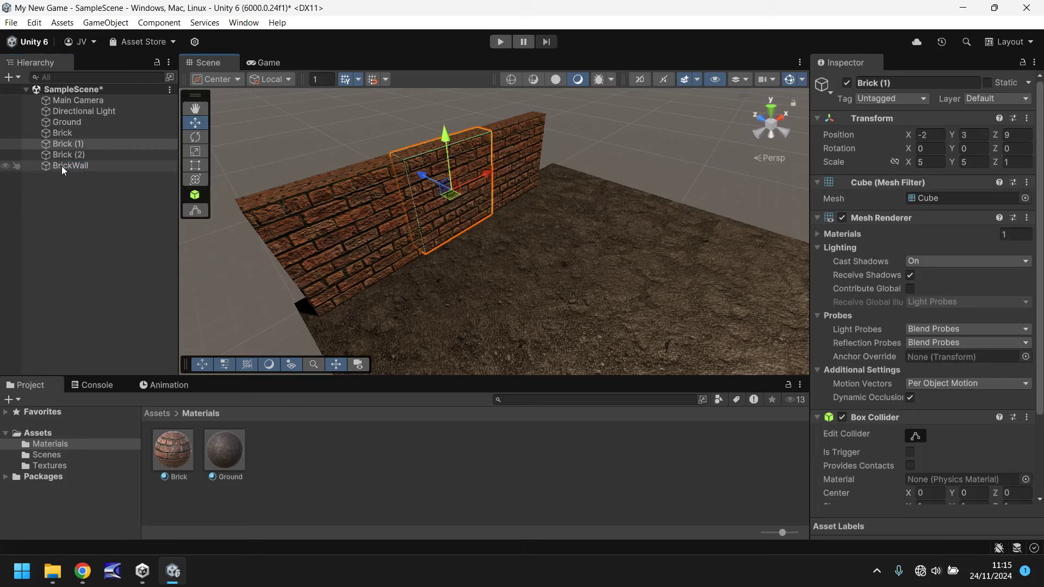
left_click_drag(61, 165, 69, 143)
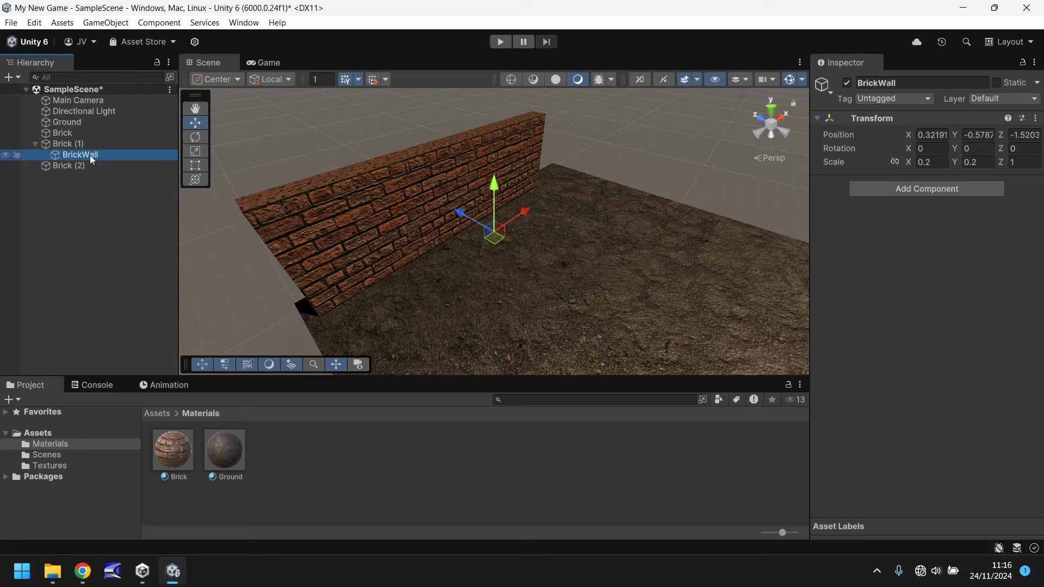
left_click(931, 135)
type("0")
key("Tab")
type("0")
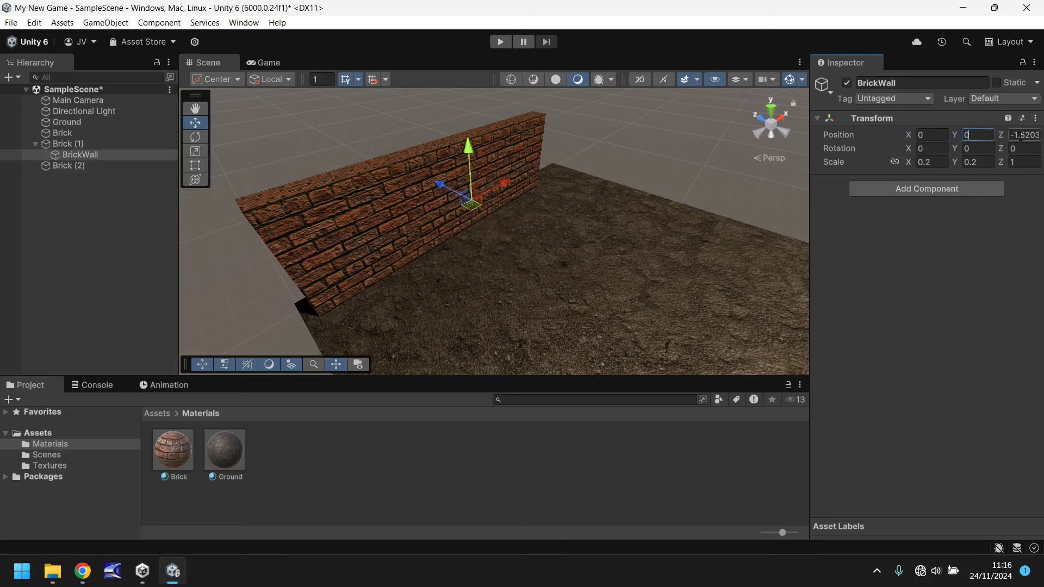
key("Tab")
type("0")
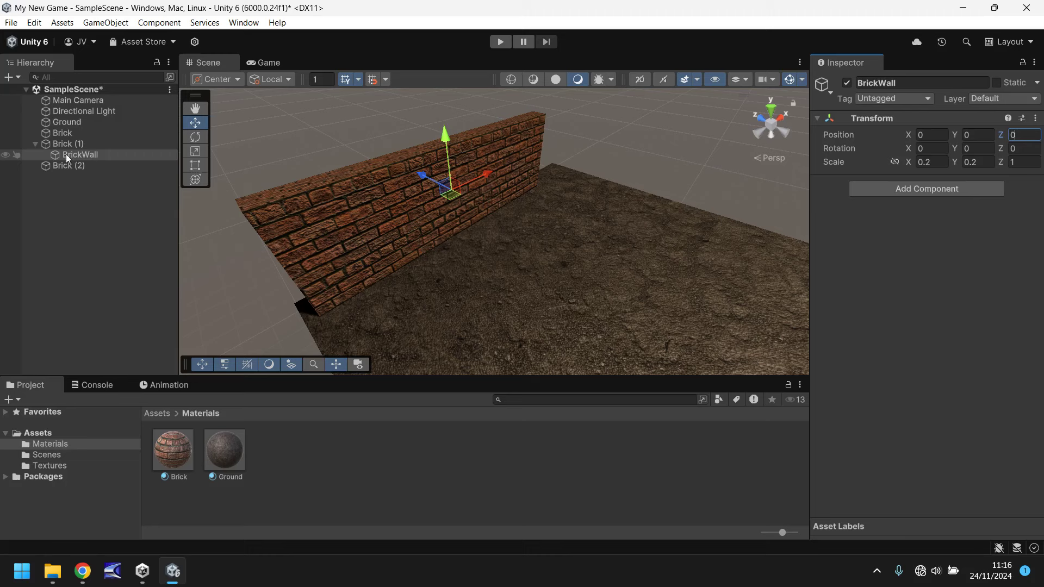
- Move BrickWall back to the scene root above Brick, and make Brick, Brick (1) and Brick (2) its children
left_click_drag(76, 155, 70, 129)
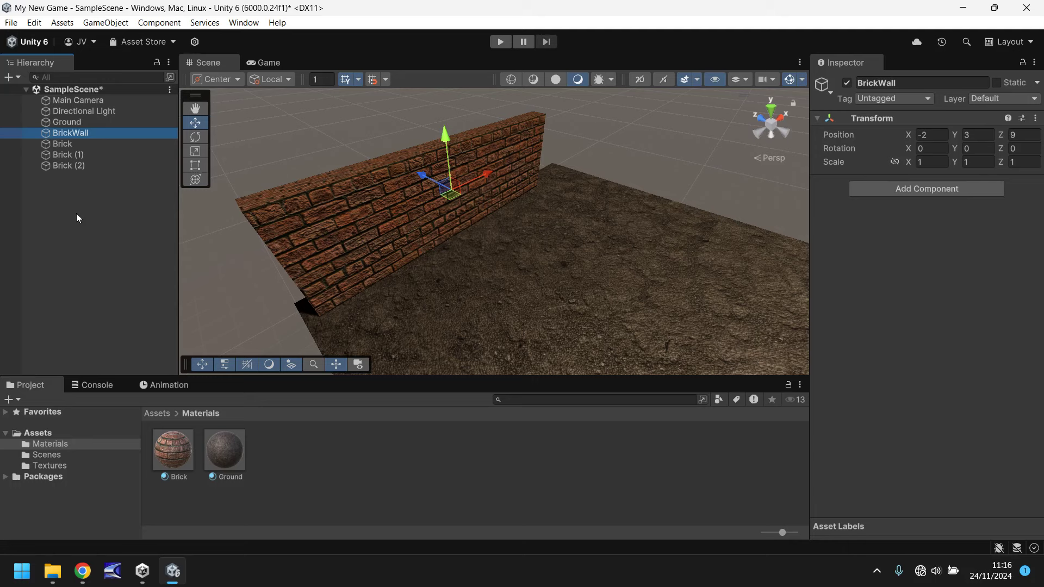
left_click(63, 144)
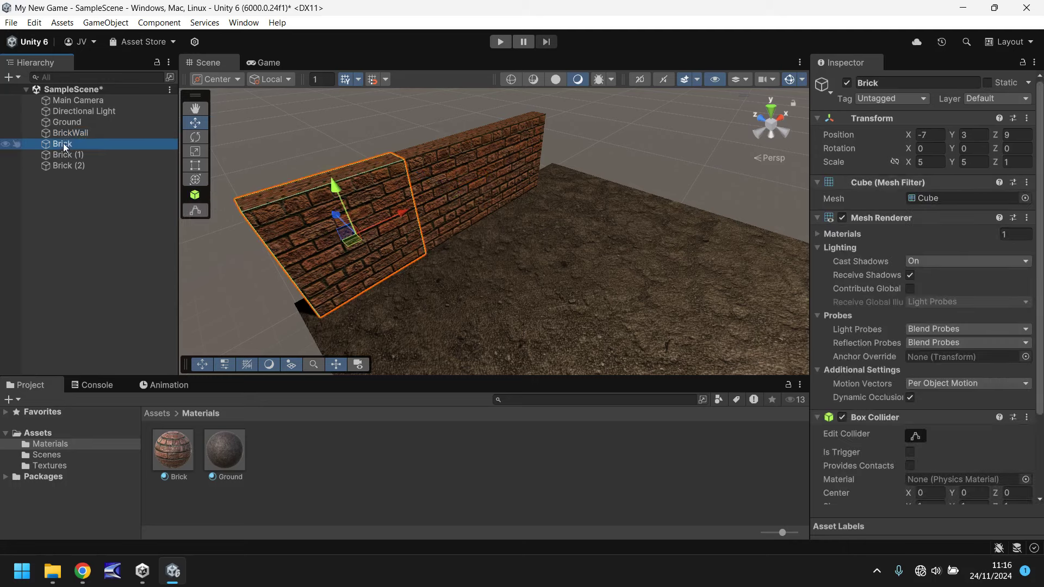
left_click(80, 154, "ctrl")
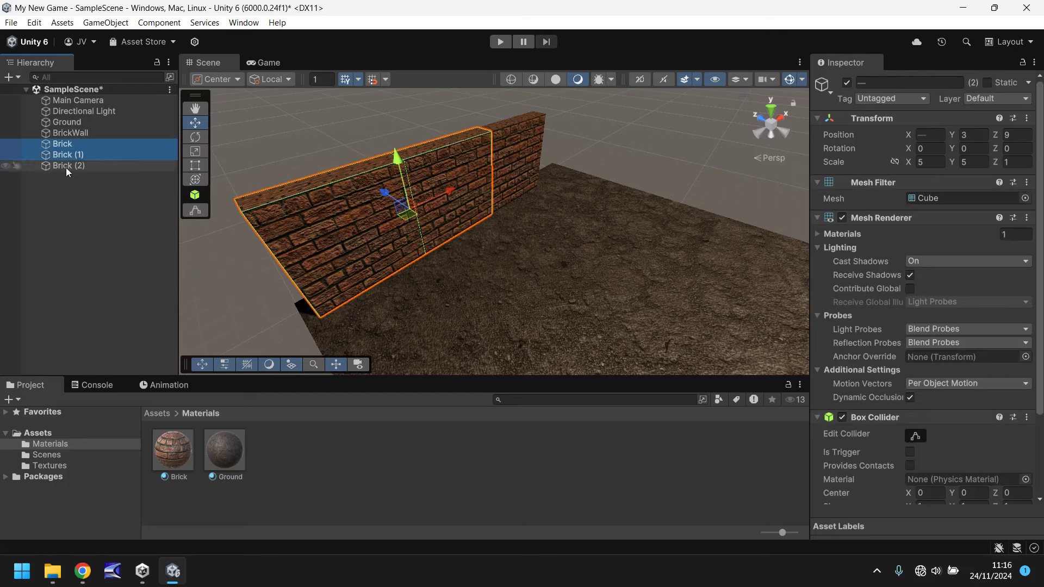
left_click(67, 166, "ctrl")
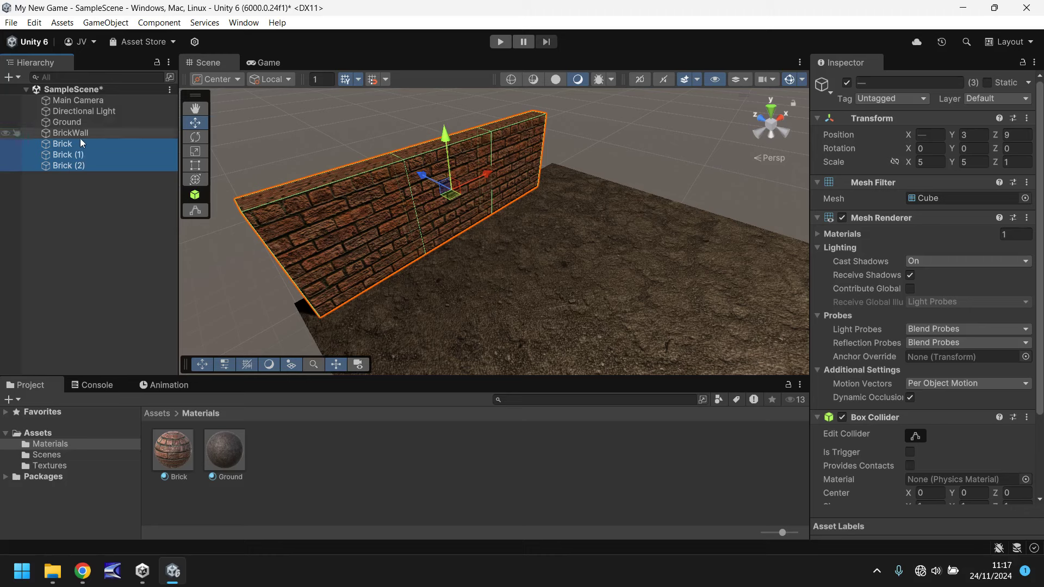
left_click_drag(51, 144, 74, 135)
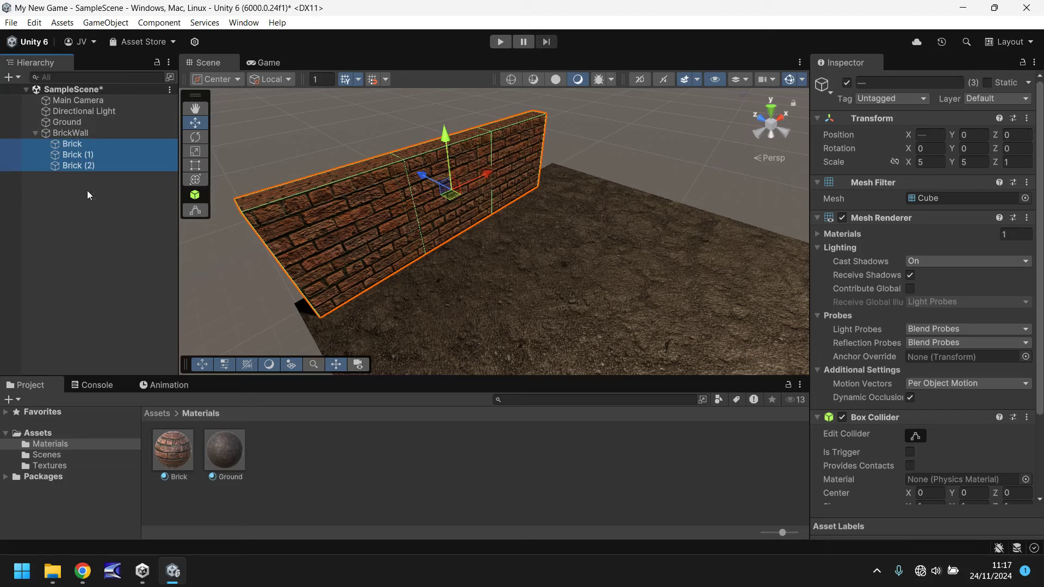
- Select the BrickWall parent and its child Brick in turn, and try moving only Brick (2) along its Z axis
left_click(90, 134)
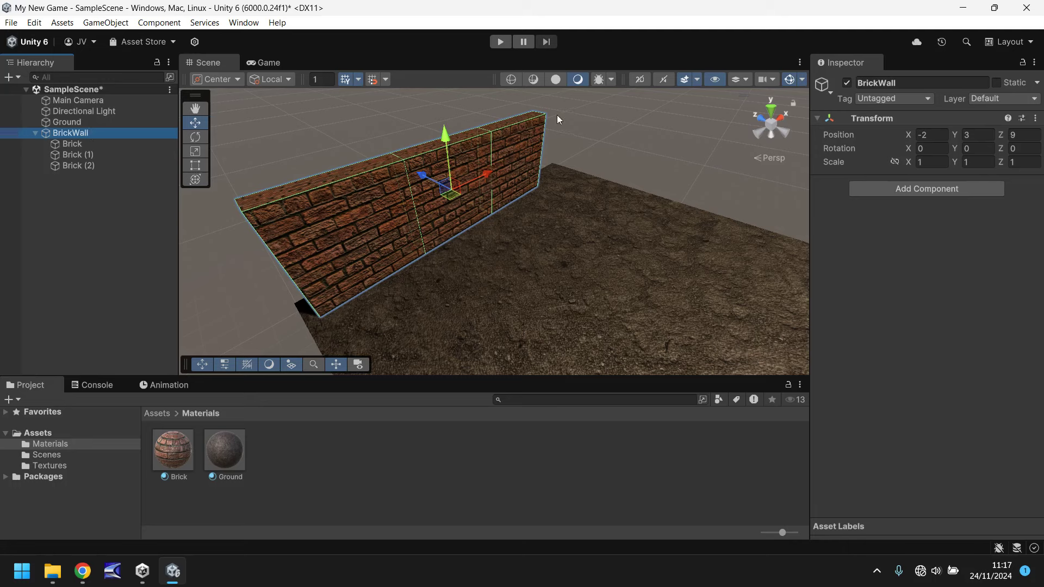
left_click(72, 142)
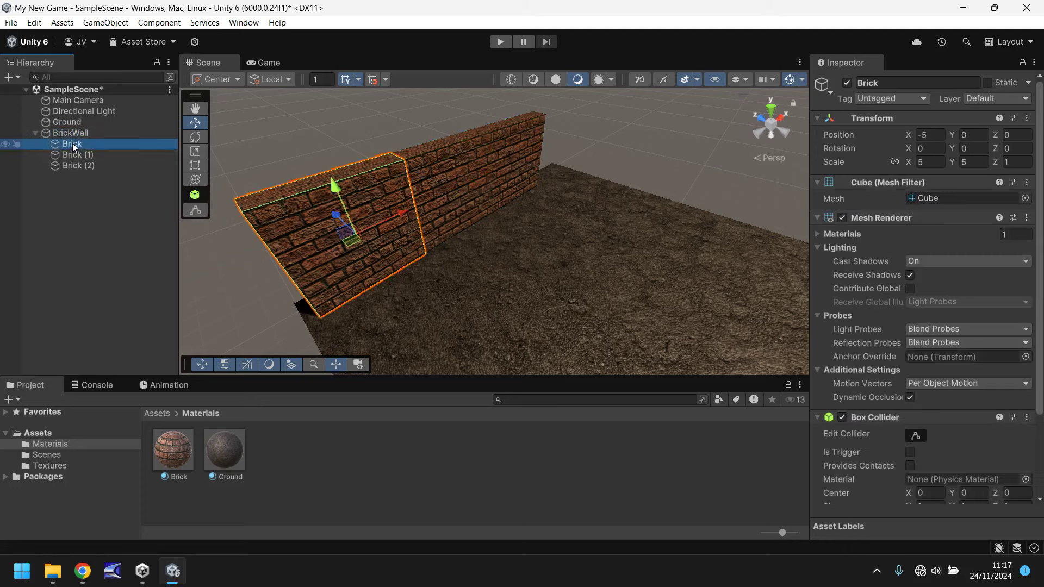
left_click(78, 165)
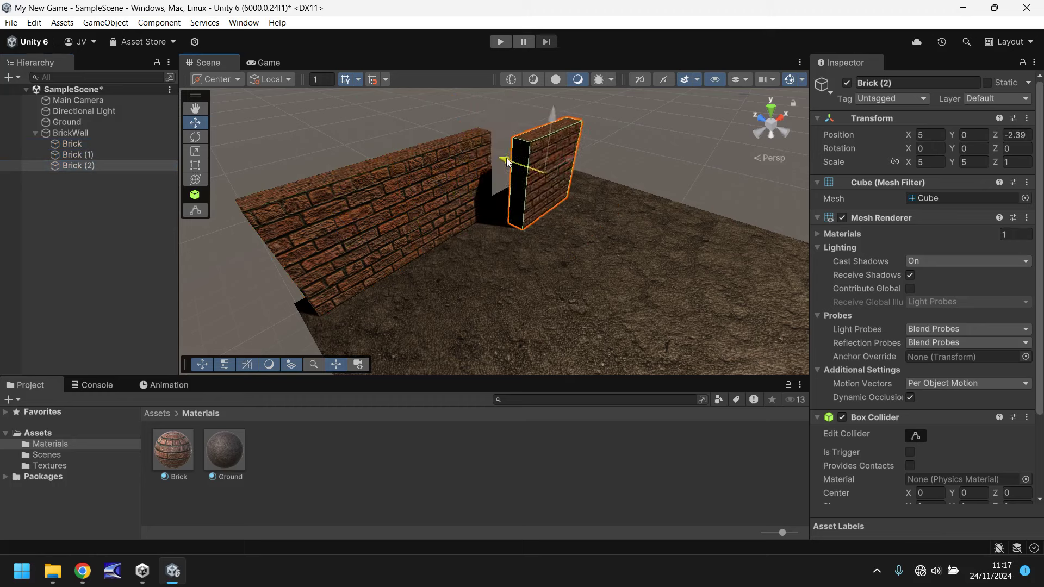
left_click_drag(558, 167, 524, 174)
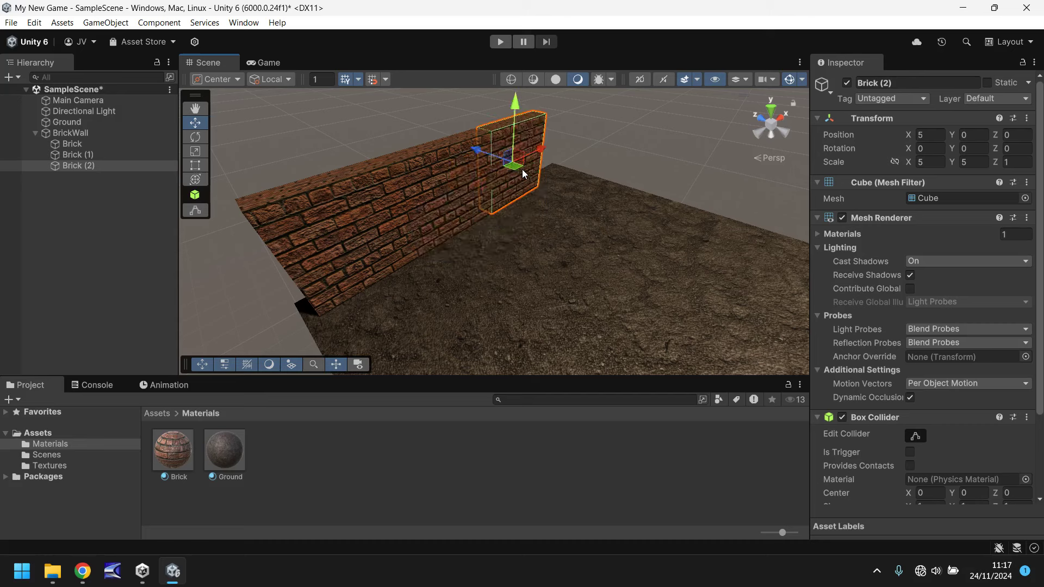
- Try moving the whole wall along Z through its BrickWall parent, and undo the move
left_click(74, 133)
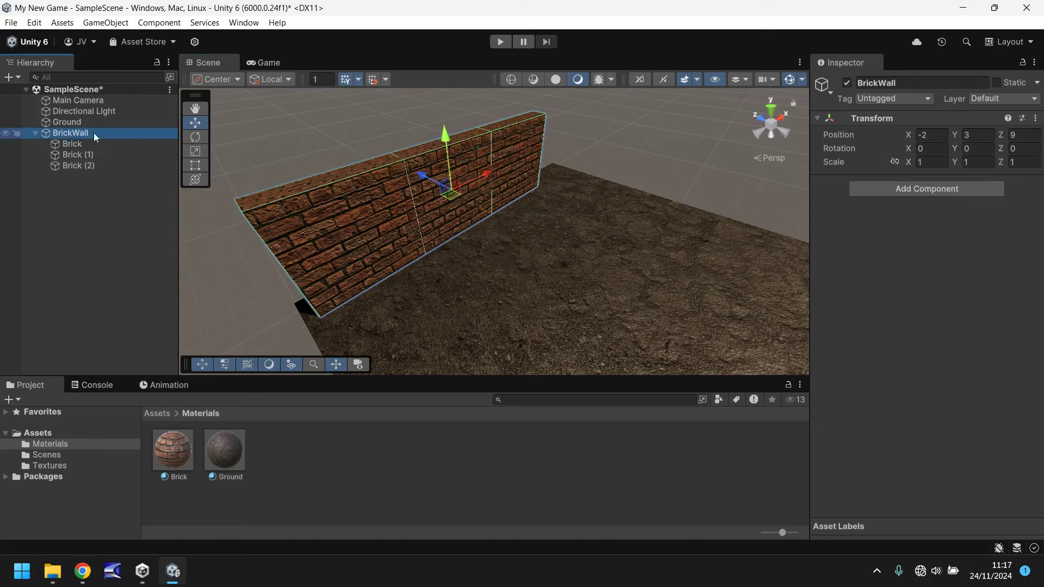
left_click_drag(423, 175, 396, 165)
key("ctrl+z")
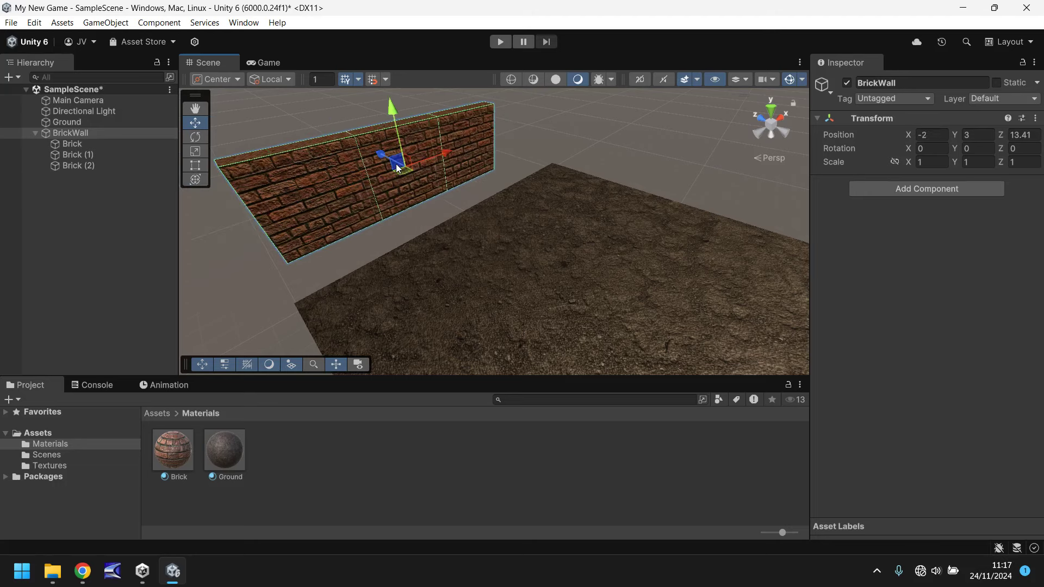
key("ctrl+z")
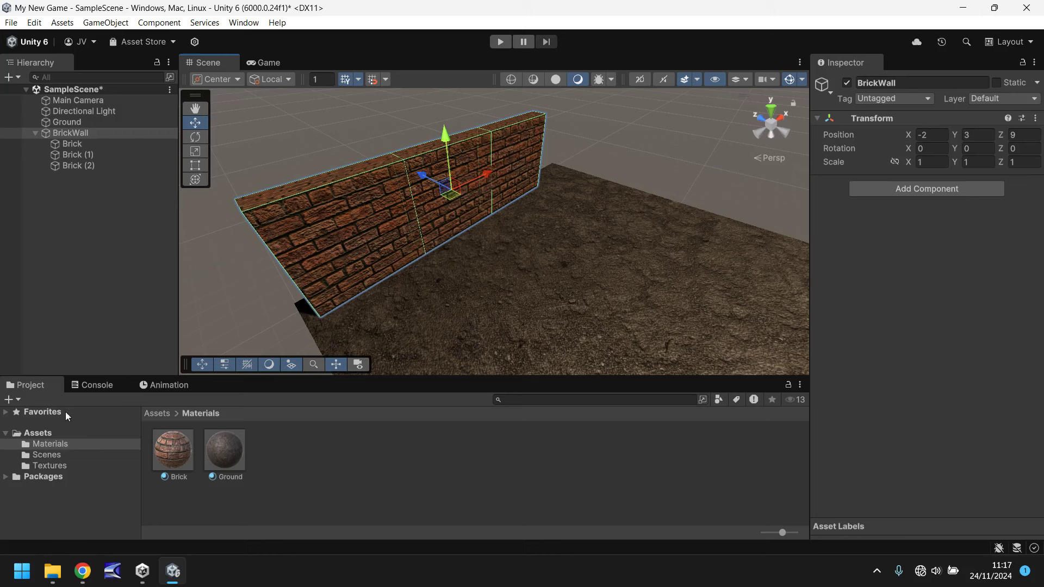
- Create a folder named Prefabs in the Assets root and open it
left_click(36, 433)
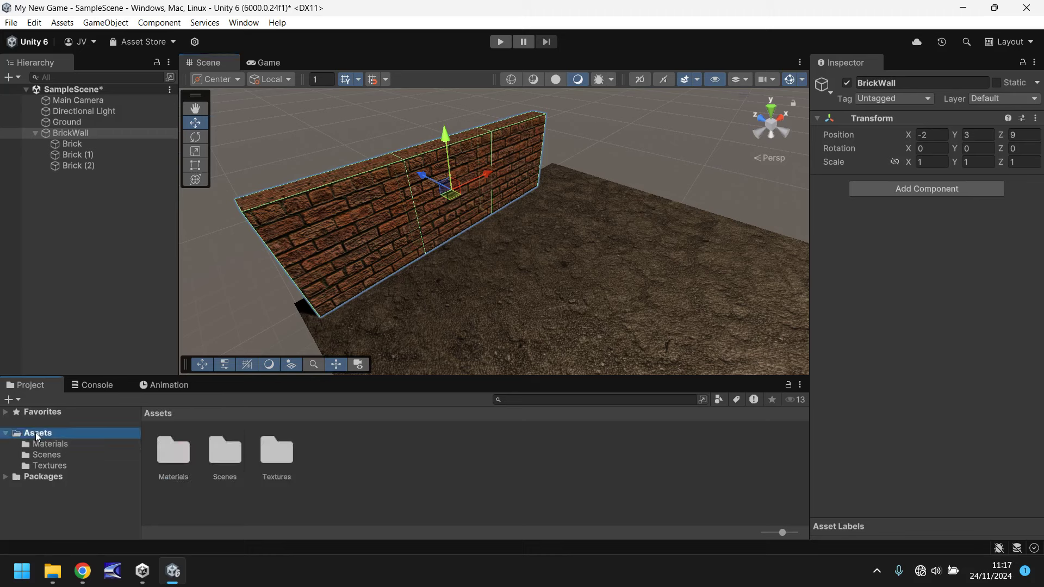
right_click(353, 466)
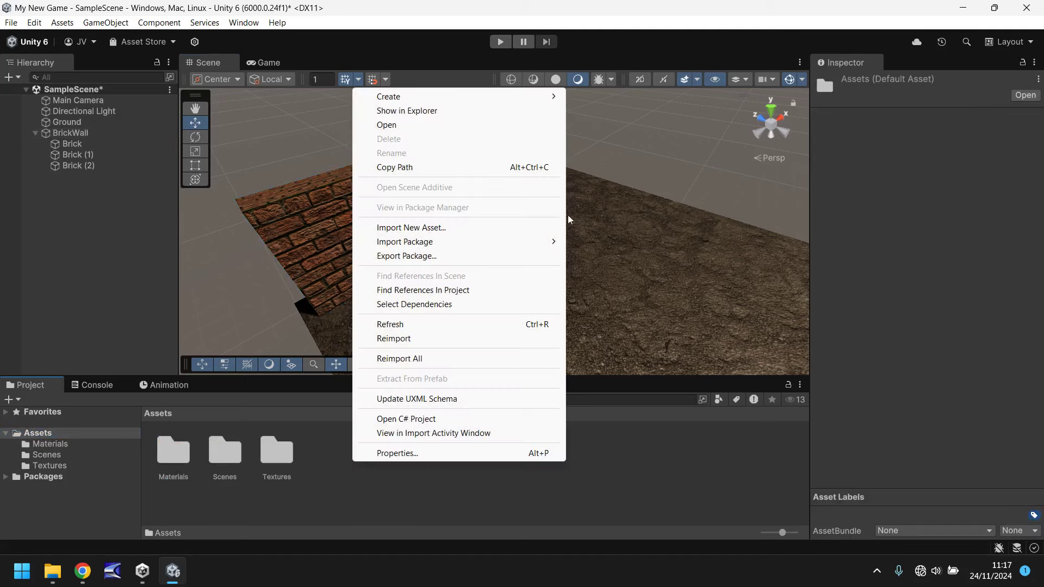
mouse_move(364, 99)
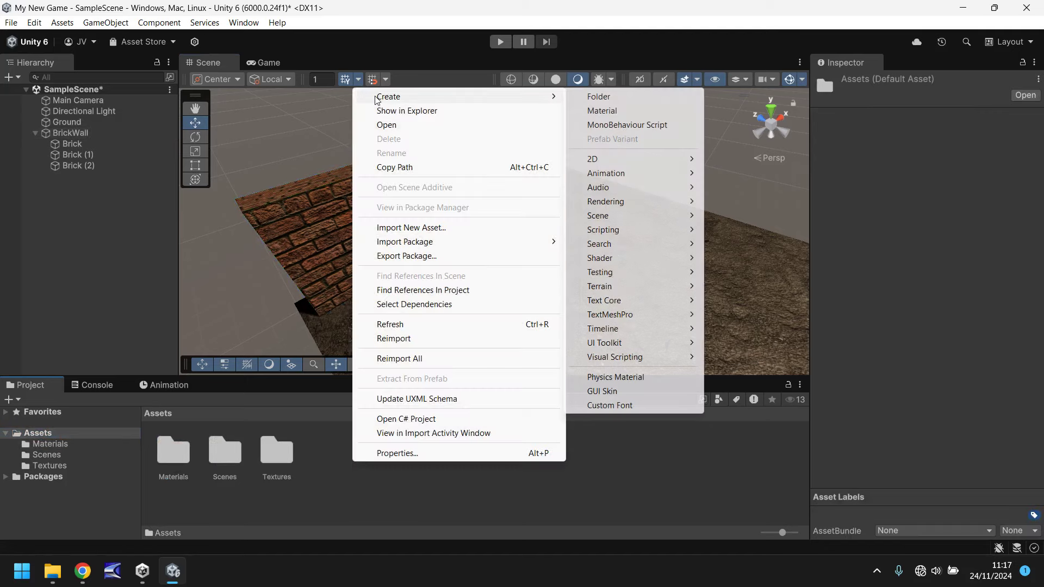
left_click(614, 99)
type("Prefabs")
key("Return")
key("Return")
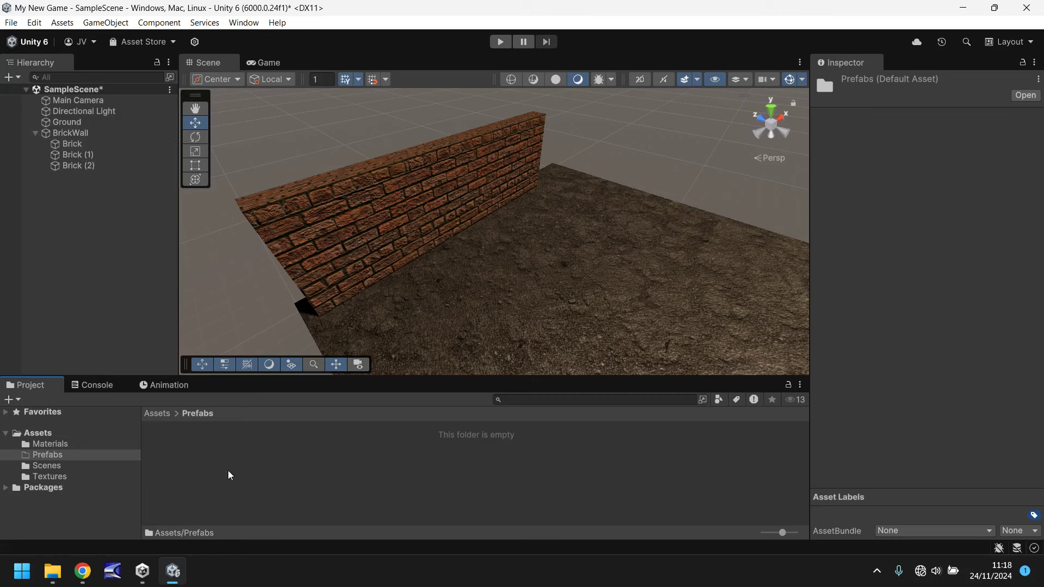
- Turn the BrickWall object into a prefab in the Prefabs folder, and collapse its children in the scene hierarchy
left_click(68, 133)
left_click_drag(67, 135, 212, 458)
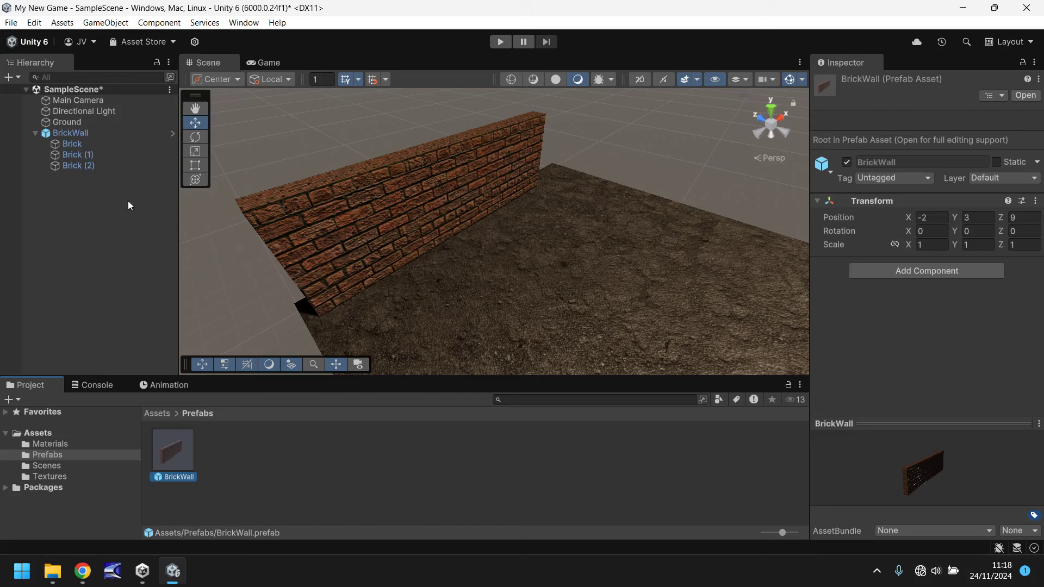
left_click(35, 133)
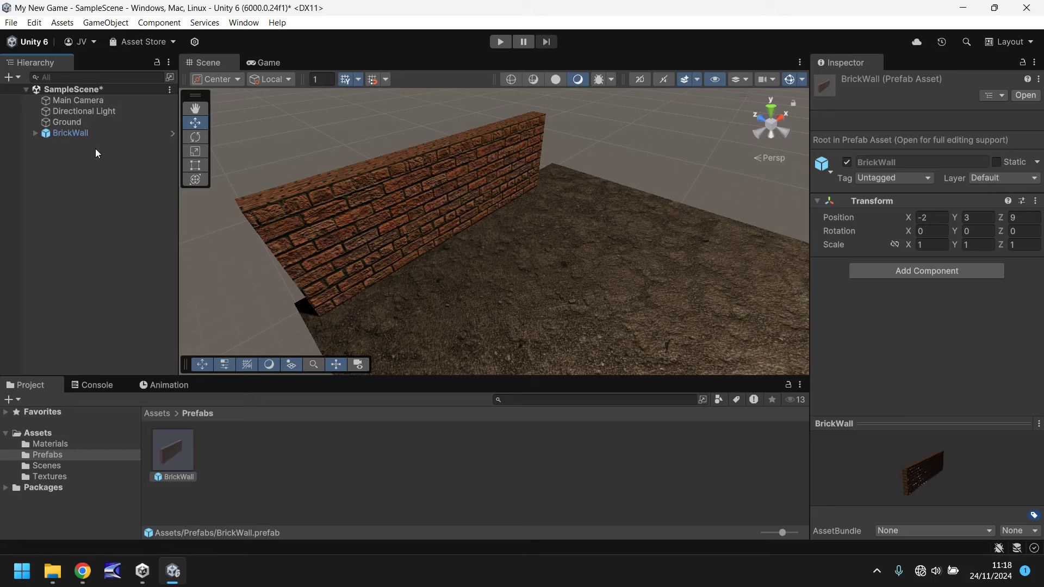
left_click(68, 133)
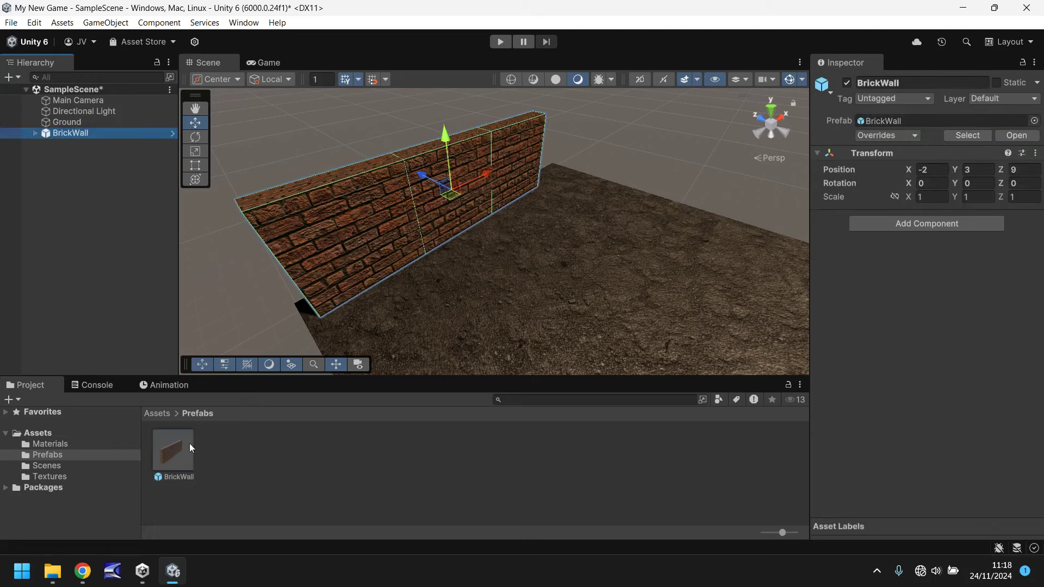
- Place a second instance of the BrickWall prefab on the ground and set its position to X 0, Y 0, Z 0
left_click_drag(171, 451, 646, 205)
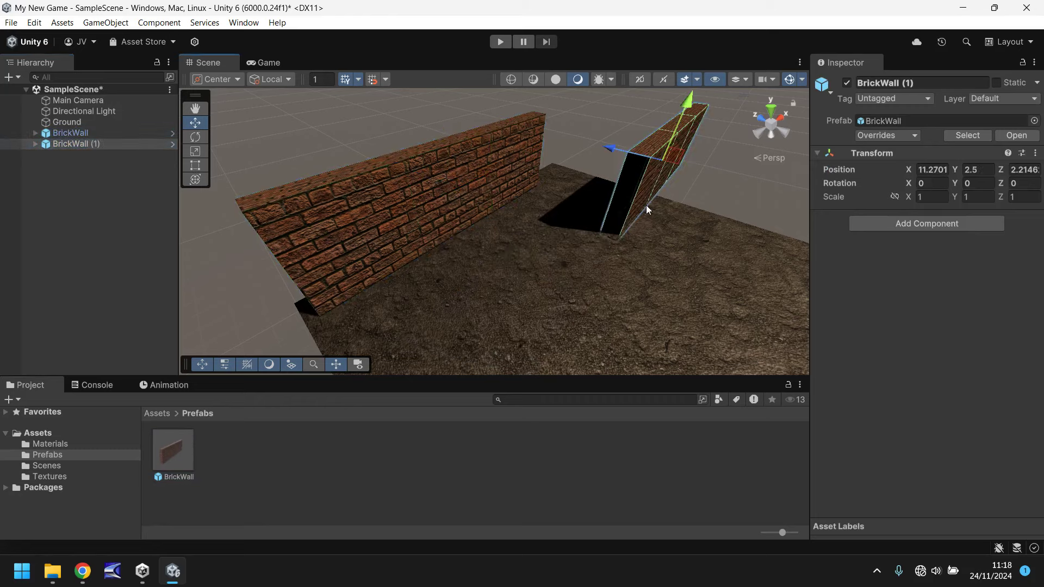
left_click(932, 170)
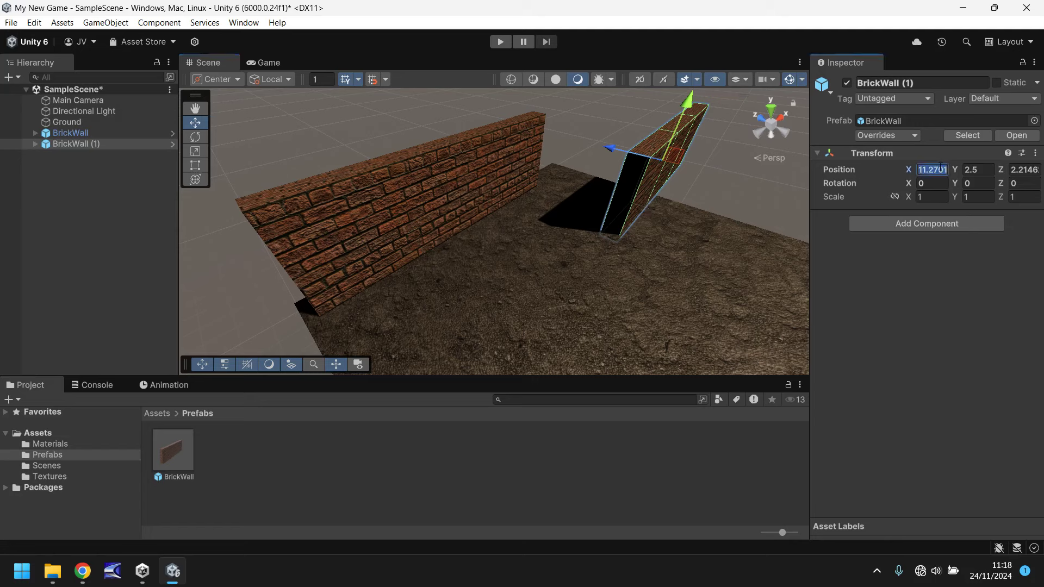
type("0")
key("Tab")
type("0")
key("Tab")
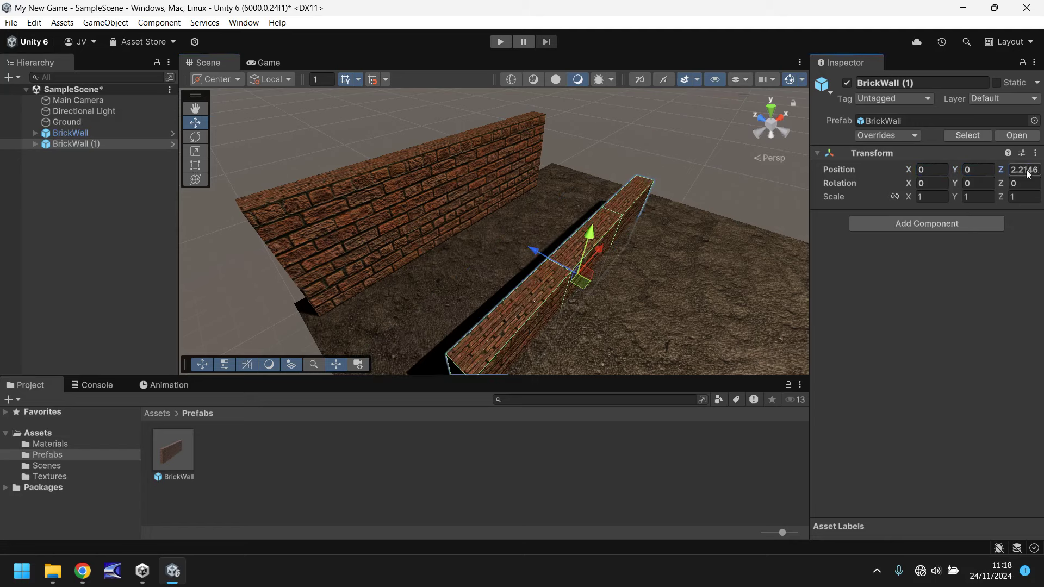
type("0")
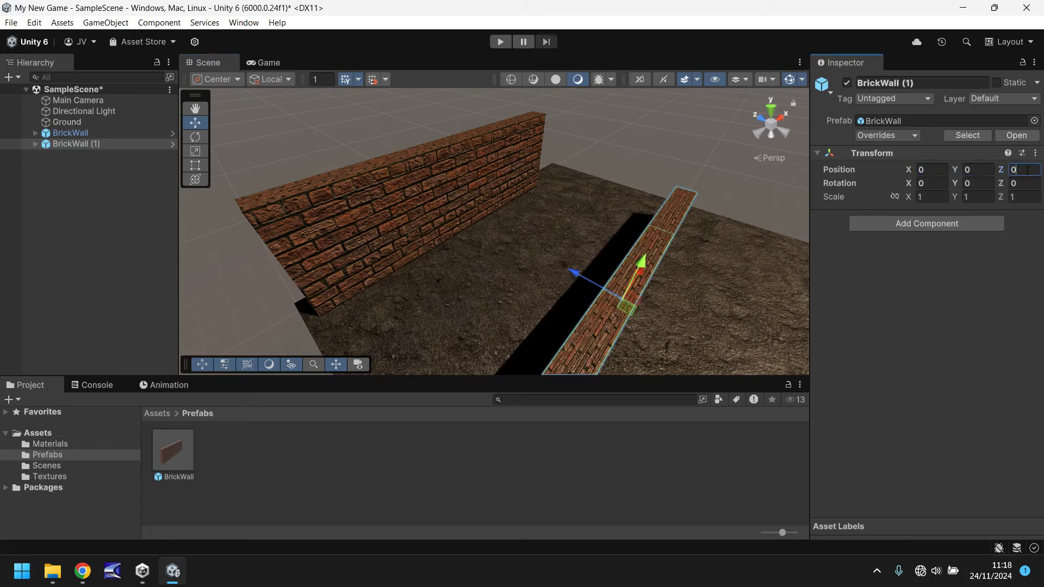
- Set the second wall's Y rotation to 90, raise it to Y 3, and slide it to form a corner at the first wall's negative X end
left_click(979, 182)
type("90")
left_click_drag(380, 245, 526, 178, "alt")
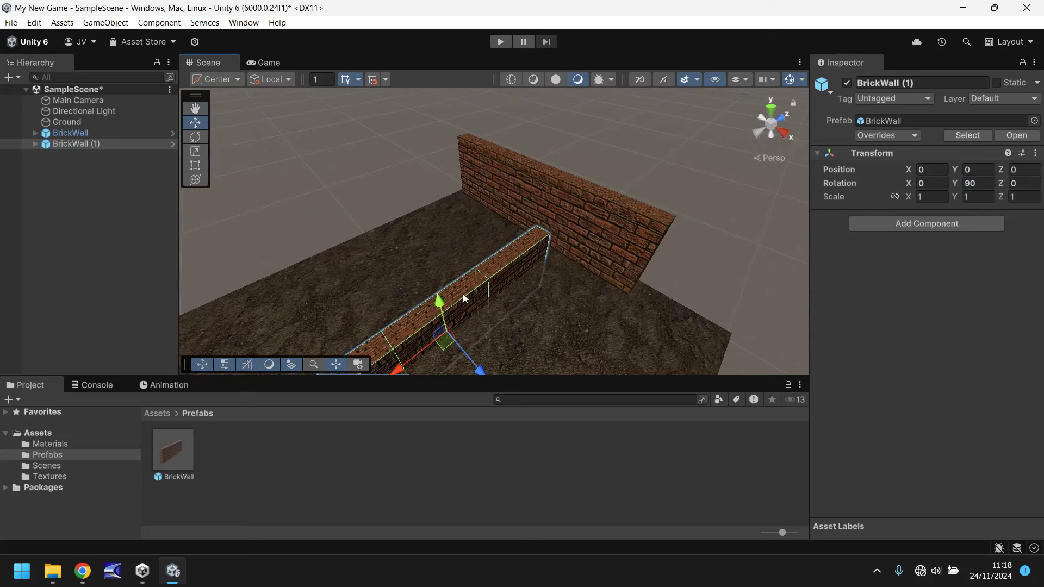
left_click_drag(440, 299, 432, 262)
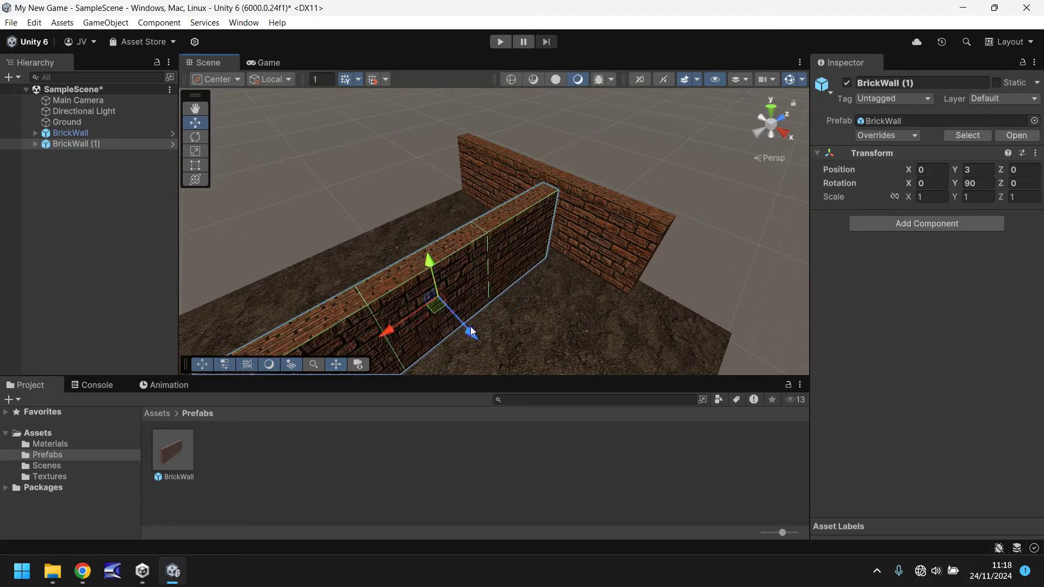
left_click_drag(472, 333, 333, 260)
left_click_drag(292, 223, 314, 223)
scroll(566, 186, "up", 3)
left_click(587, 119)
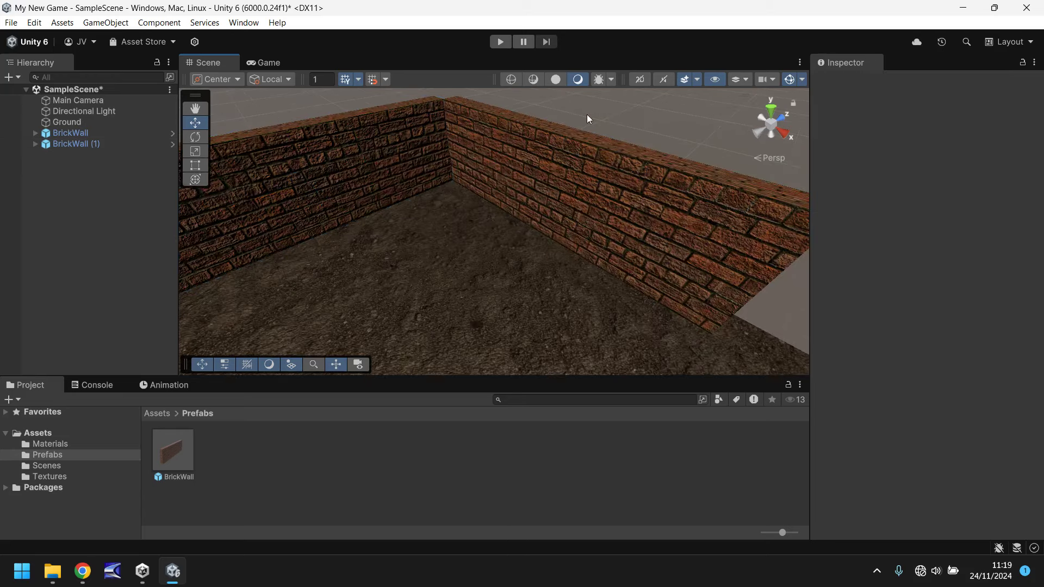
right_click_drag(577, 183, 473, 186)
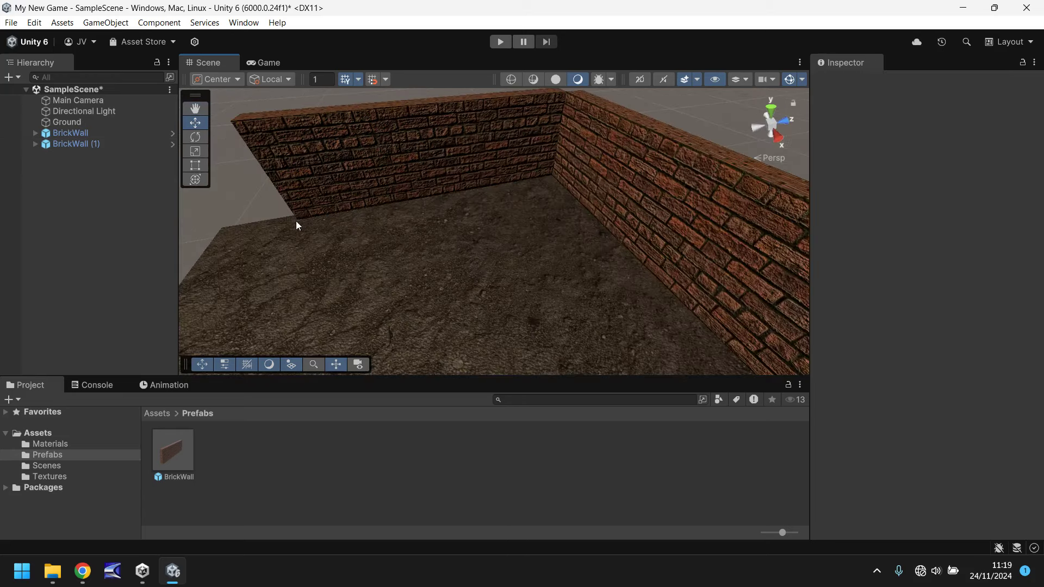
- Examine the corner formed by the two brick walls and the open ground around it from several angles
right_click_drag(297, 221, 381, 221)
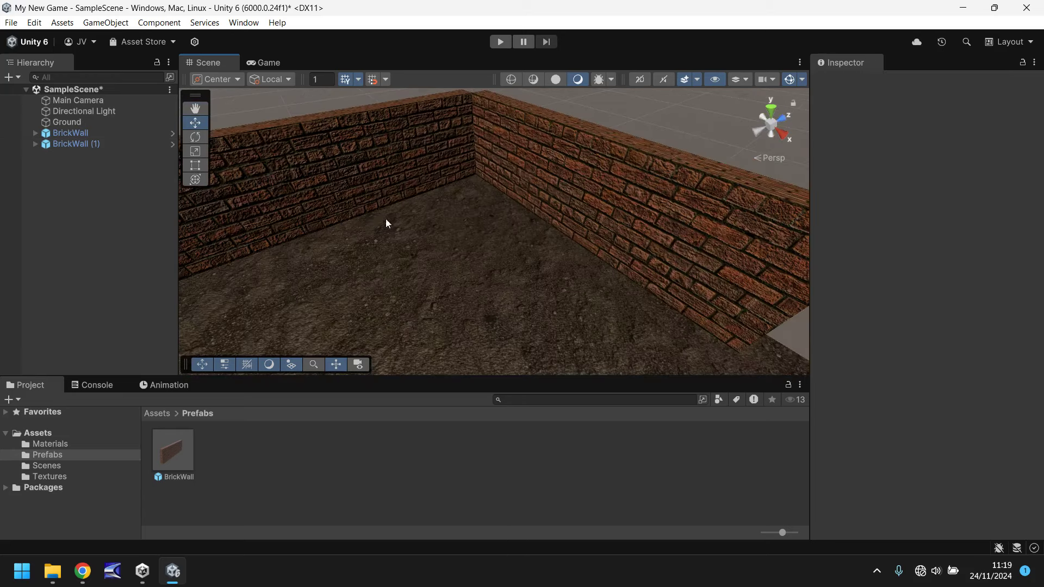
right_click_drag(387, 260, 480, 240)
right_click_drag(373, 235, 442, 228)
scroll(518, 241, "down", 4)
middle_click_drag(510, 257, 469, 253)
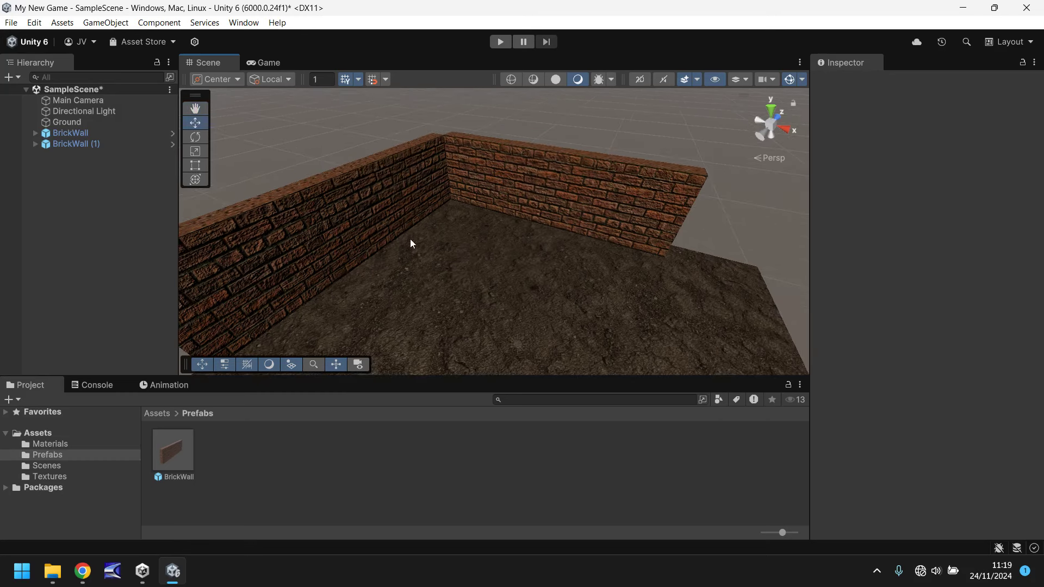
right_click_drag(492, 224, 572, 254)
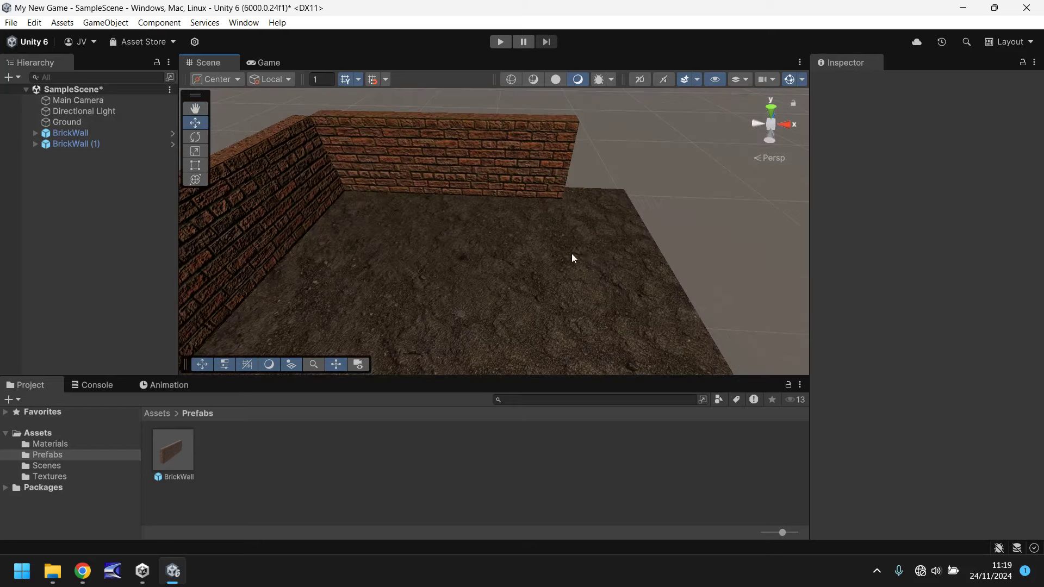
scroll(565, 256, "down", 4)
middle_click_drag(542, 266, 517, 234)
- Duplicate the Ground object and move the copy along the X axis to X 20, flush beside the original
left_click(452, 233)
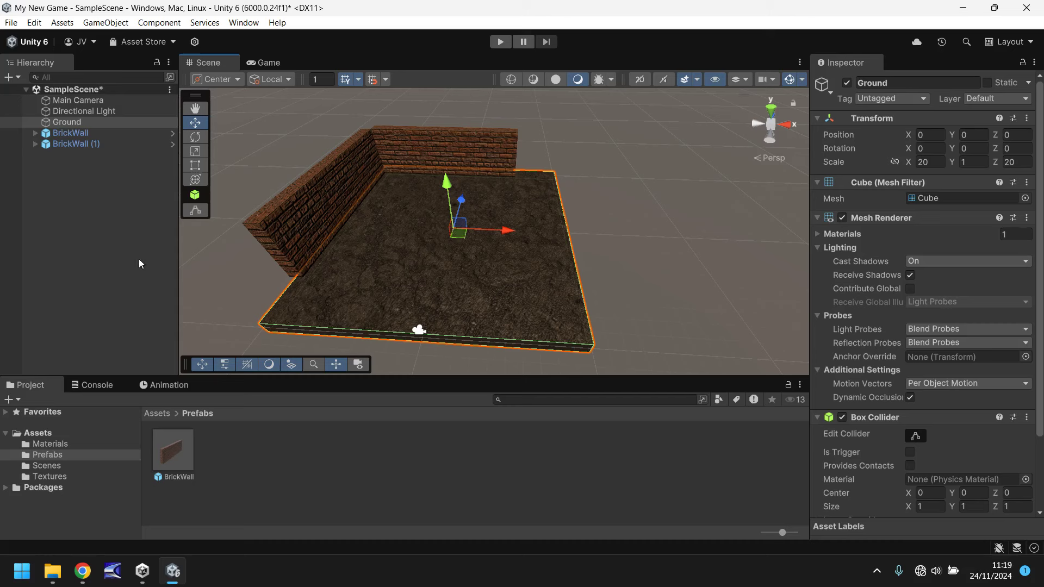
left_click(80, 125)
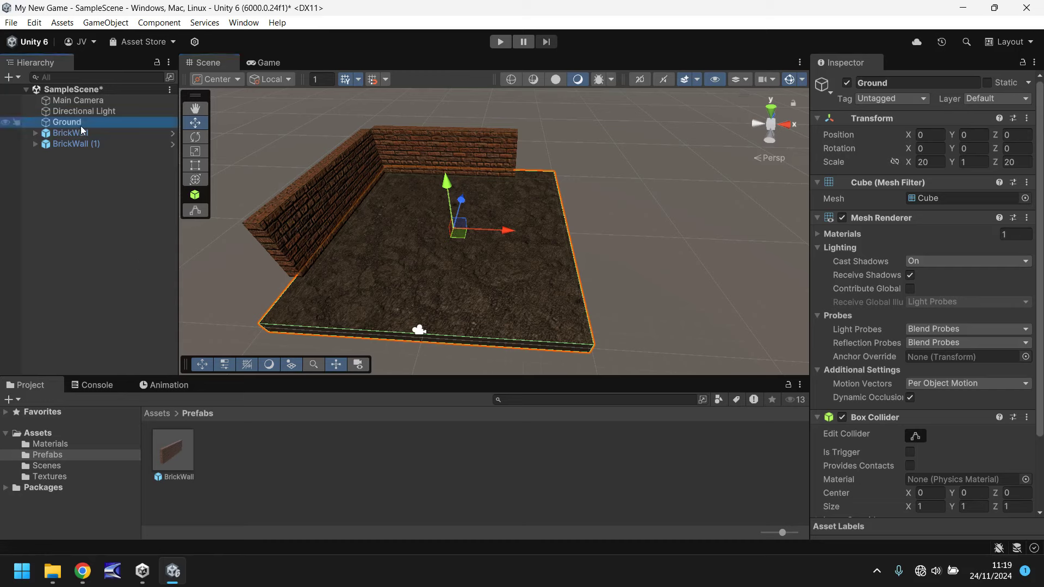
key("ctrl+d")
left_click_drag(503, 234, 729, 253)
- Duplicate the ground tile twice more, placing one copy at X 20, Z -20 and the other beside it to complete a two-by-two floor
key("ctrl+d")
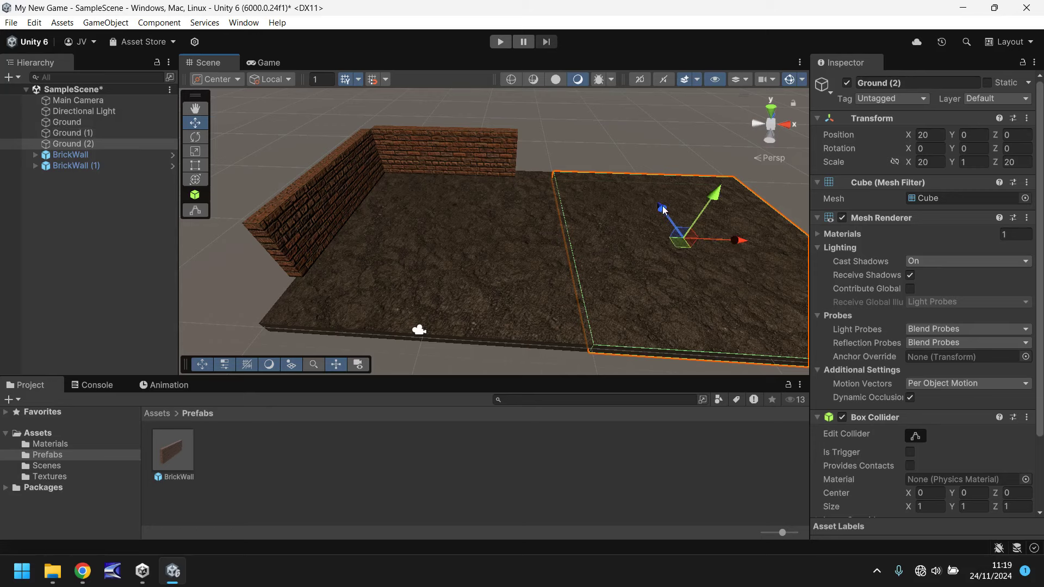
left_click_drag(667, 211, 684, 522)
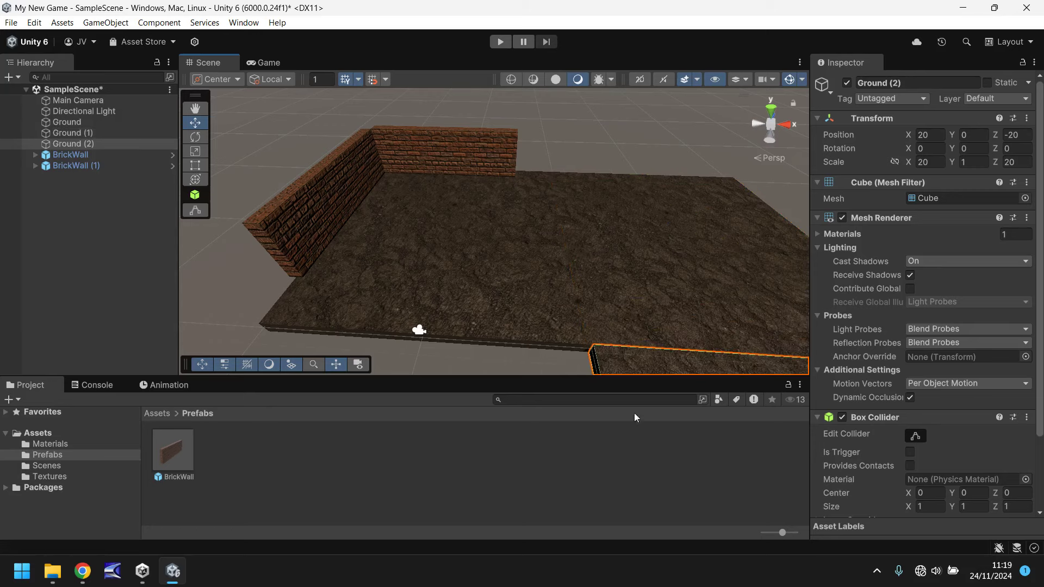
scroll(631, 243, "down", 2)
scroll(631, 243, "down", 1)
key("ctrl+d")
right_click_drag(674, 244, 677, 287)
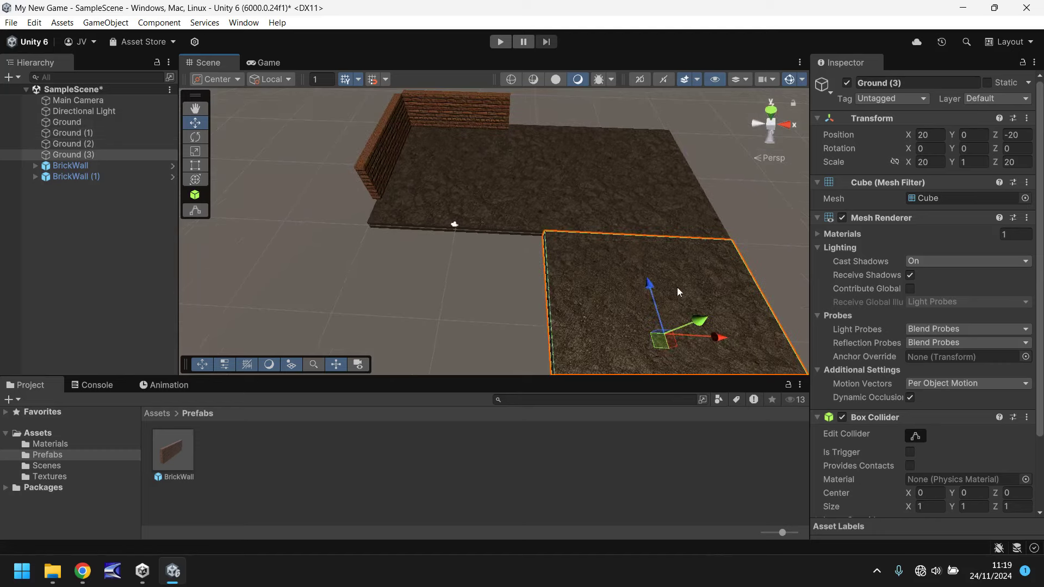
left_click_drag(718, 335, 490, 344)
- Create an empty GameObject in the scene and name it Ground
left_click(82, 120)
left_click(84, 132, "ctrl")
left_click(87, 144, "ctrl")
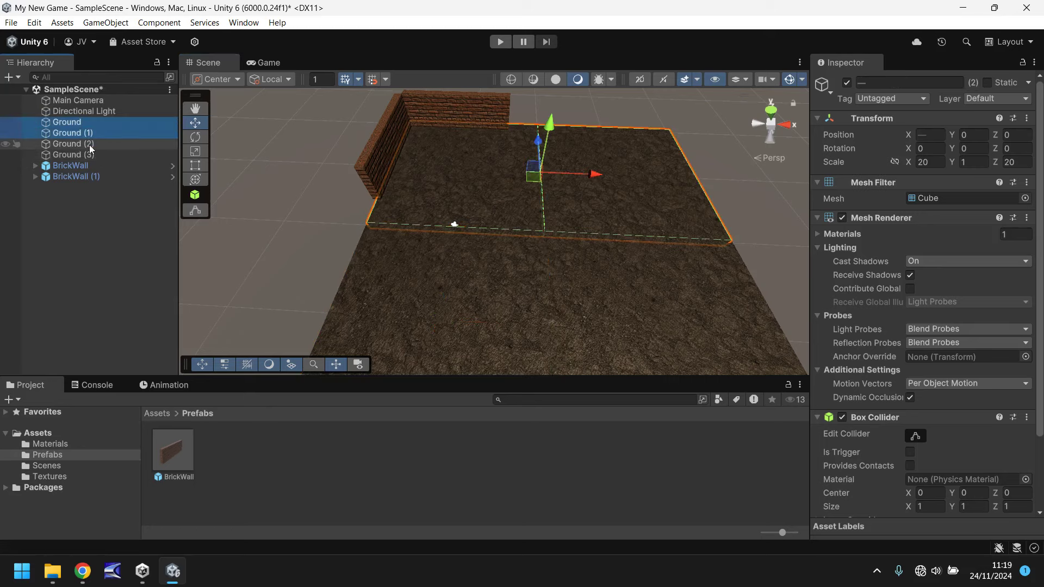
left_click(90, 155, "ctrl")
left_click(106, 22)
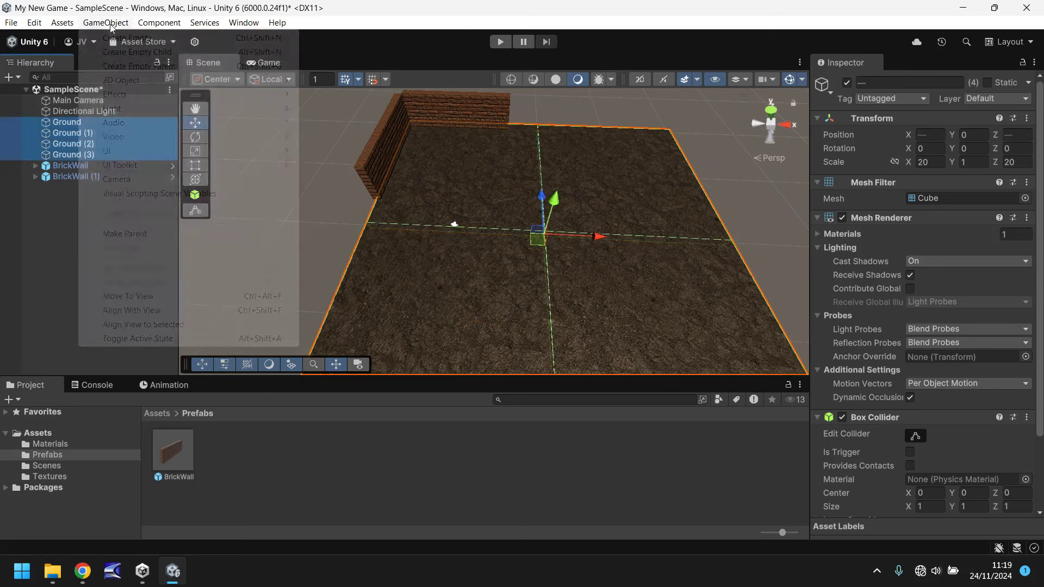
left_click(126, 38)
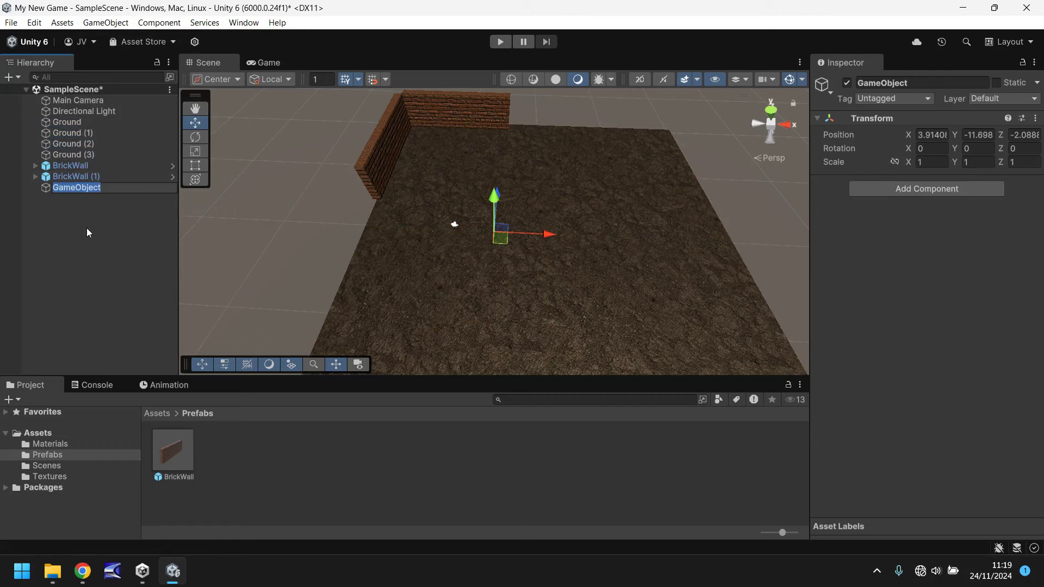
type("Ground")
key("Return")
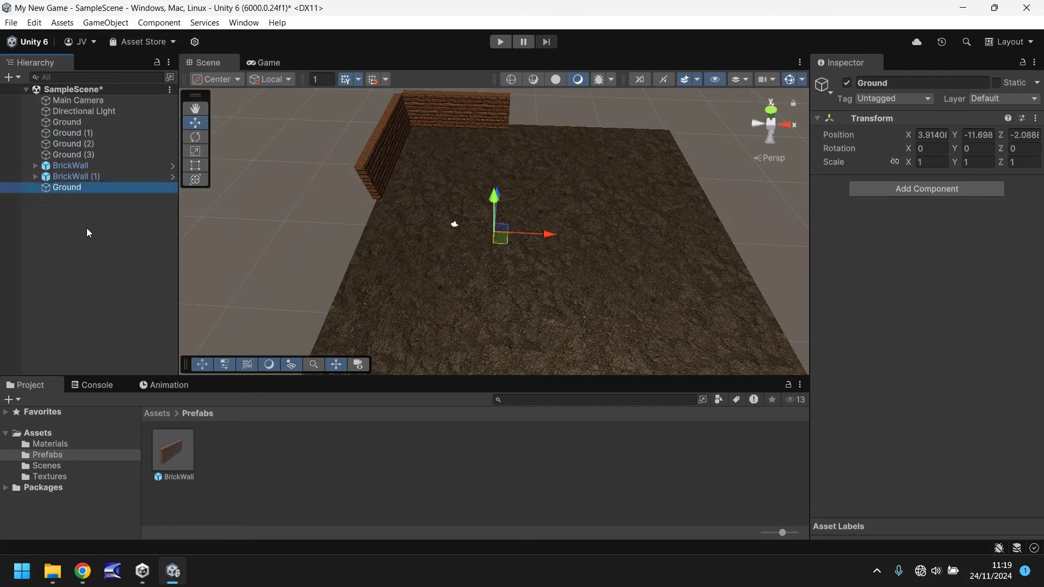
- Make the four ground tiles children of the new empty Ground object and collapse the group in the hierarchy
left_click(74, 122)
left_click(79, 143, "shift")
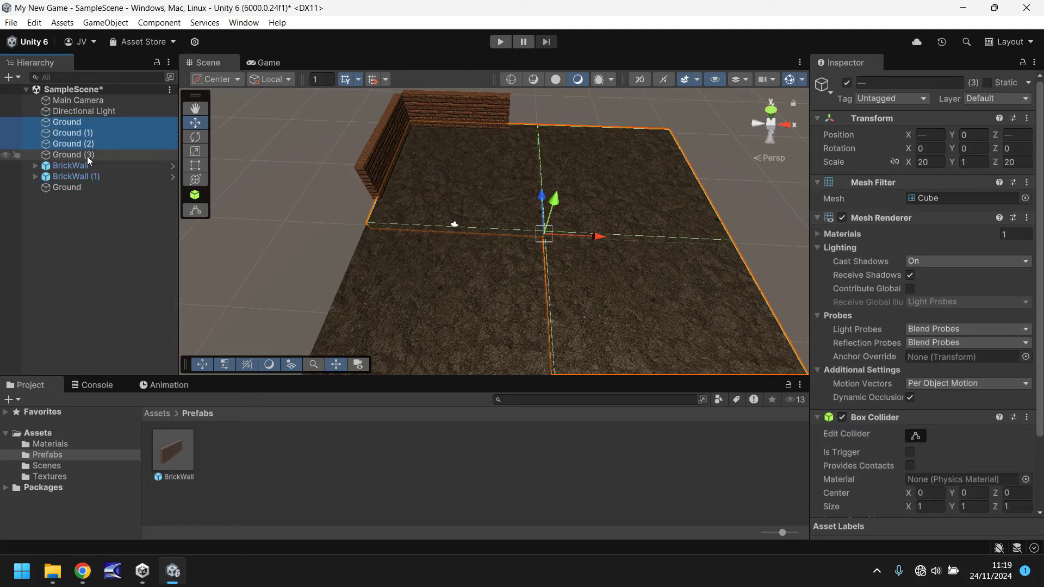
left_click(87, 156, "shift")
left_click_drag(76, 121, 68, 188)
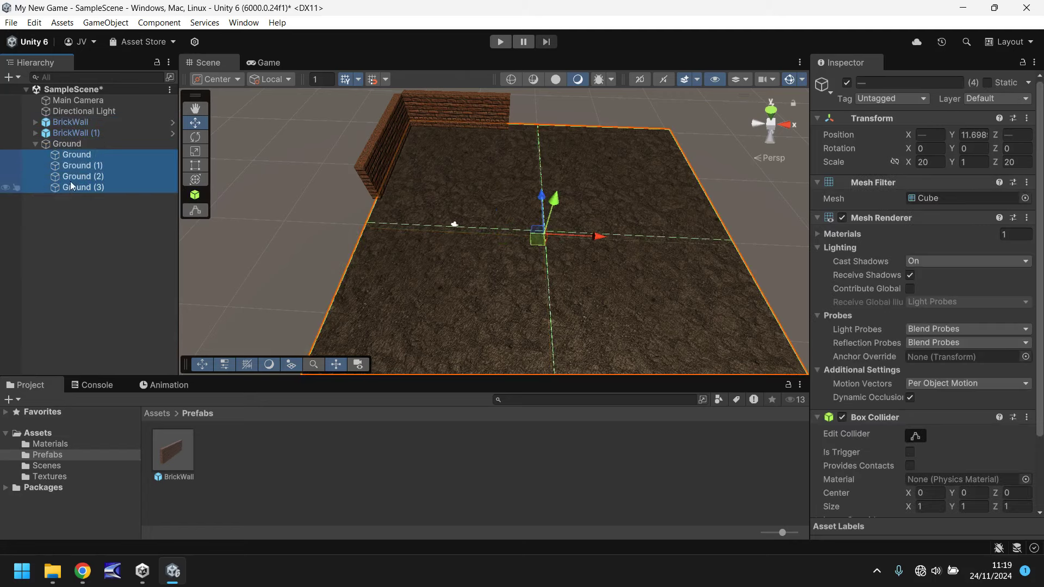
left_click(36, 143)
- Turn the Ground group into a prefab in the Prefabs folder, and place and delete a trial instance of it
left_click_drag(79, 145, 599, 183)
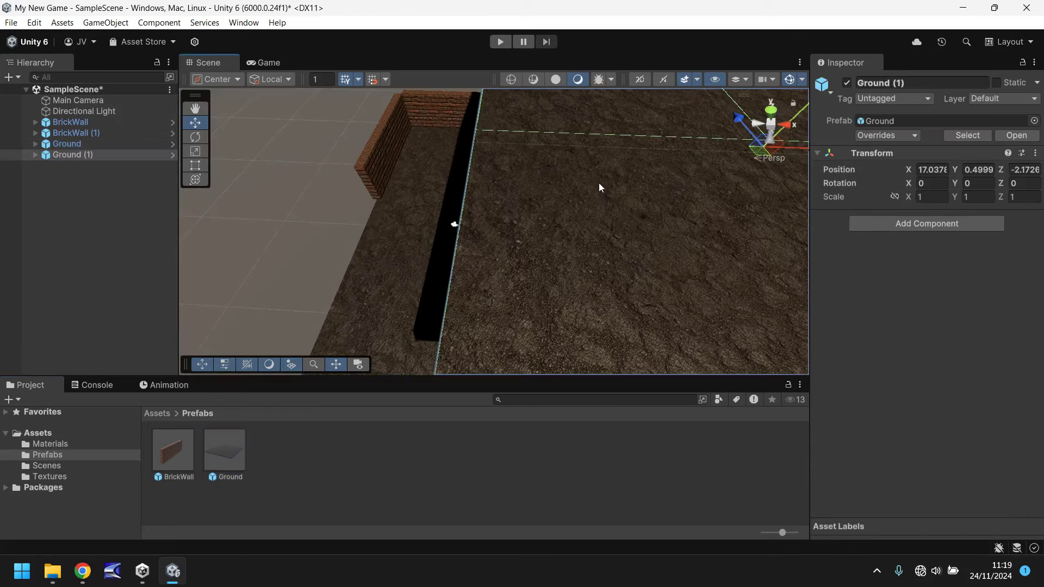
key("Delete")
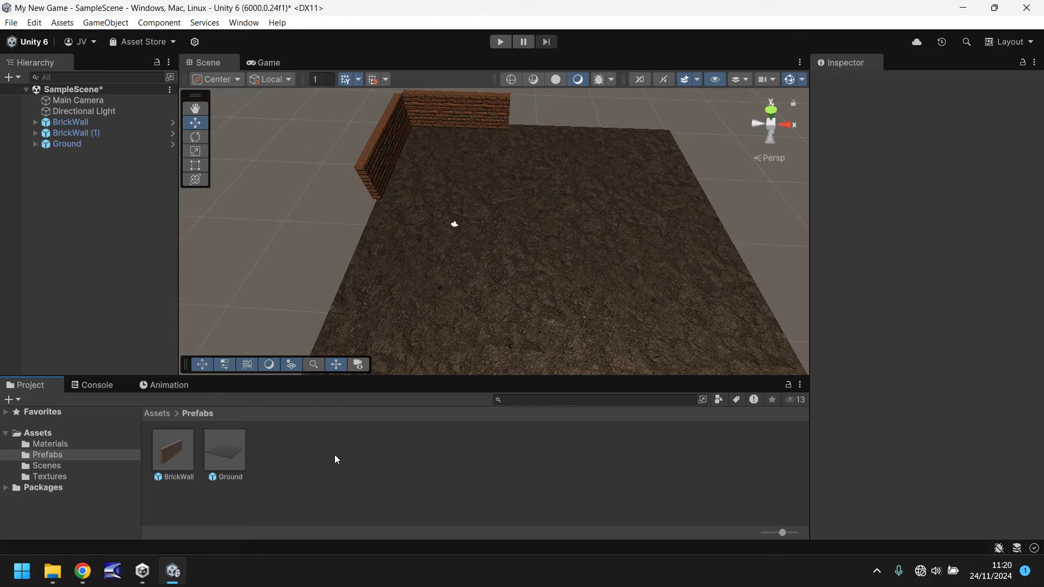
- Create a folder named Objects in the Assets root and open it
right_click_drag(560, 226, 473, 222)
scroll(489, 210, "up", 5)
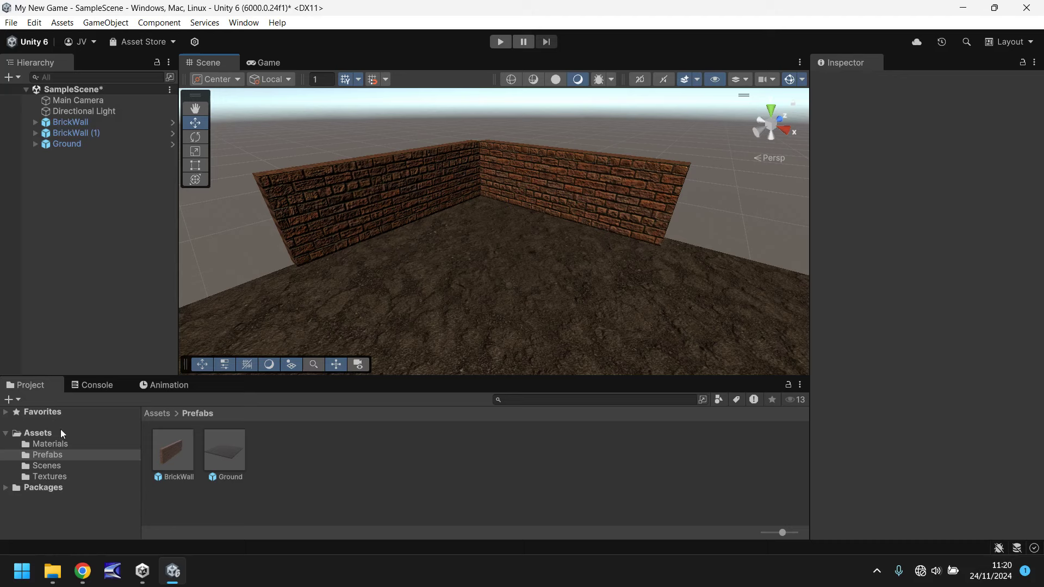
left_click(47, 433)
right_click(402, 462)
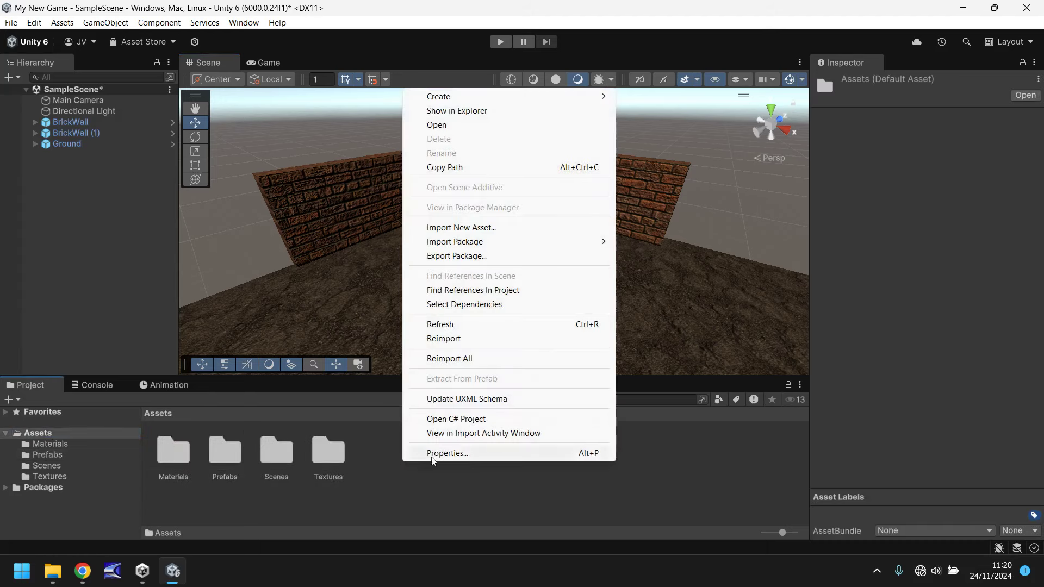
mouse_move(438, 98)
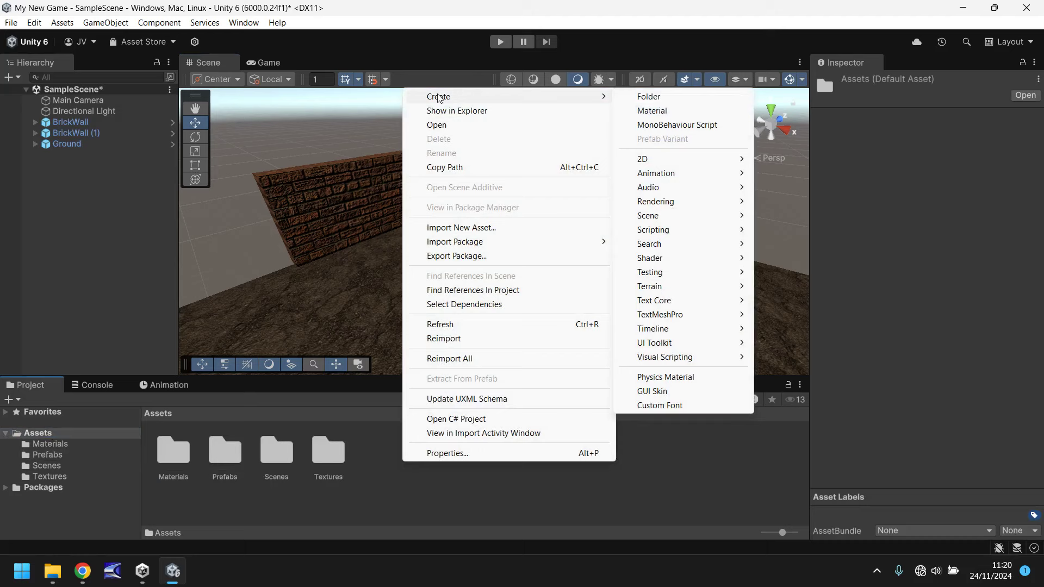
left_click(658, 99)
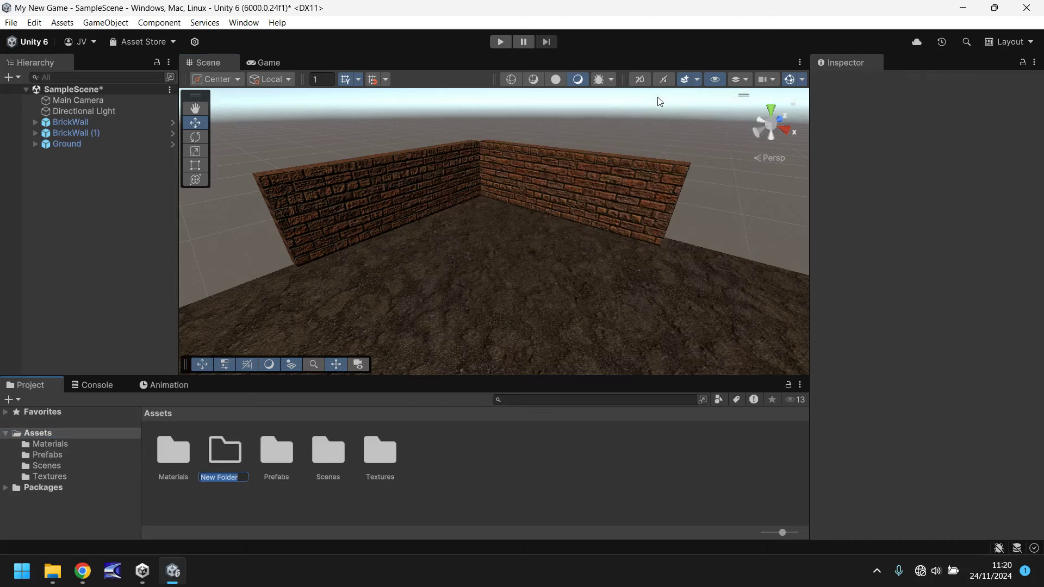
type("Objects")
key("Return")
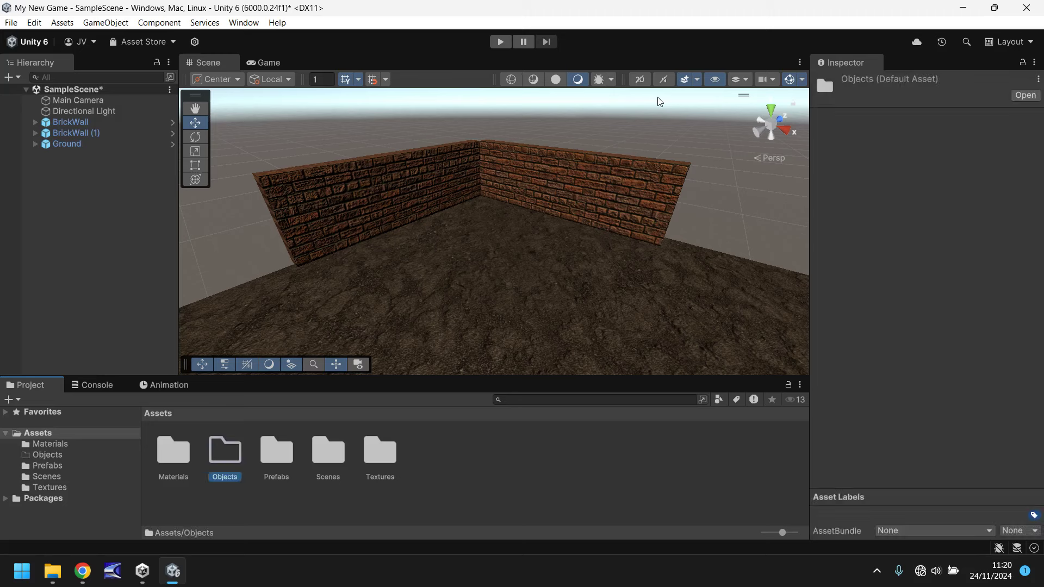
key("Return")
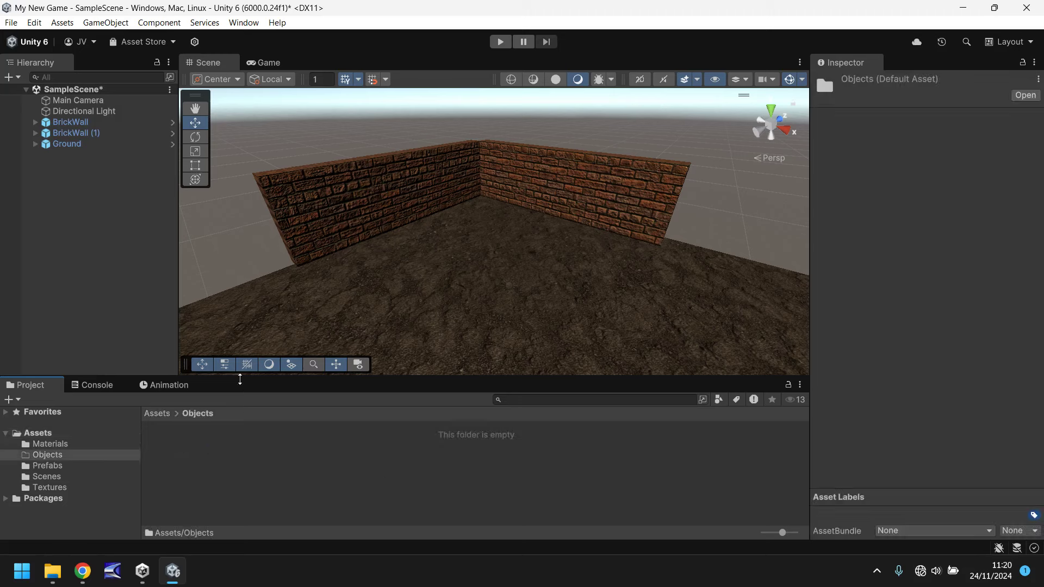
- Switch to File Explorer and import the Fence and Stone Bridge folders from Tutorial 03 into the project's Objects folder
left_click(52, 571)
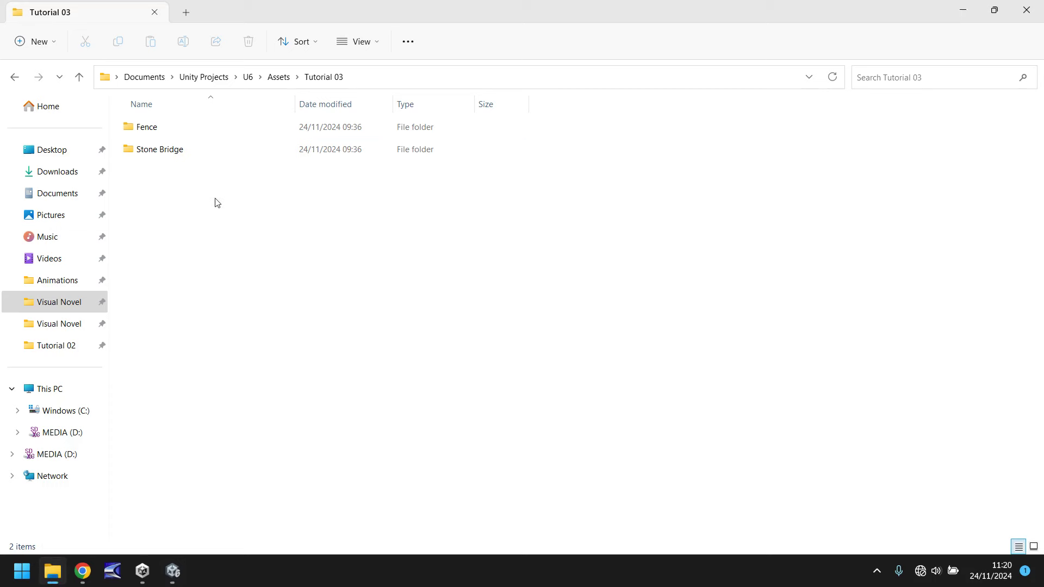
left_click_drag(217, 201, 220, 452)
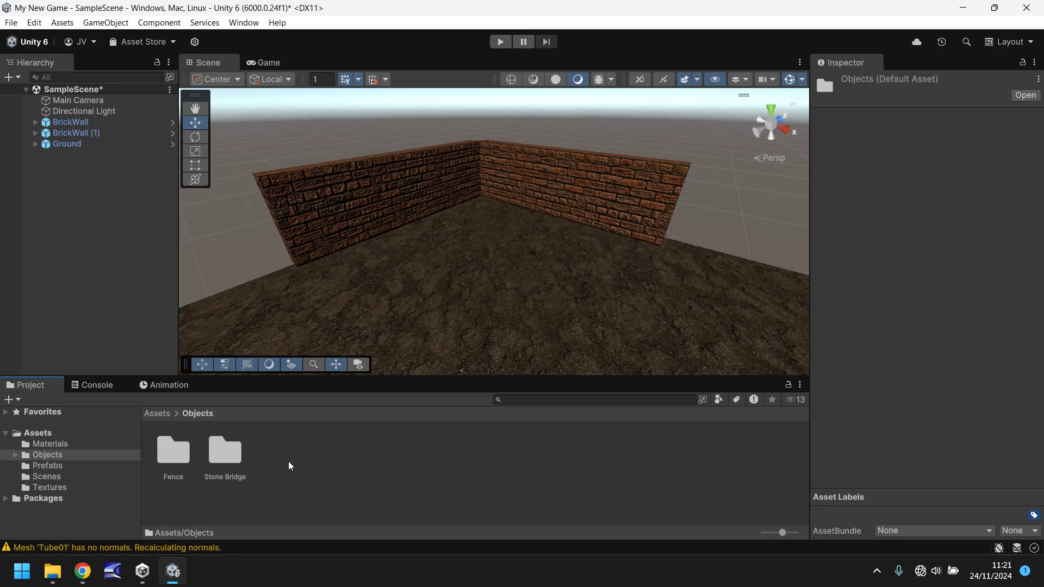
- Read the import errors and warnings in the console and clear them
left_click(95, 385)
scroll(192, 454, "up", 1)
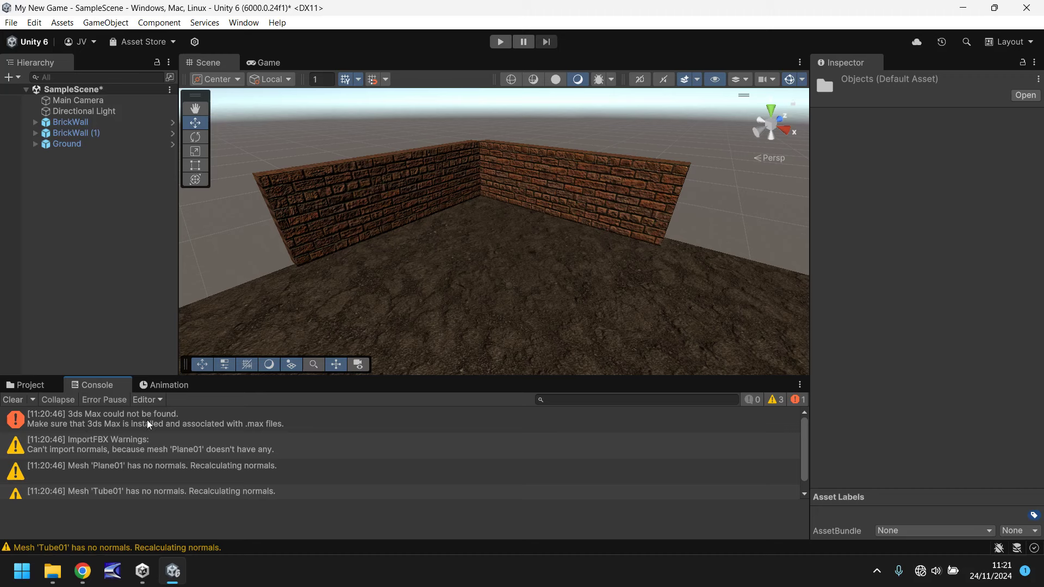
left_click(123, 420)
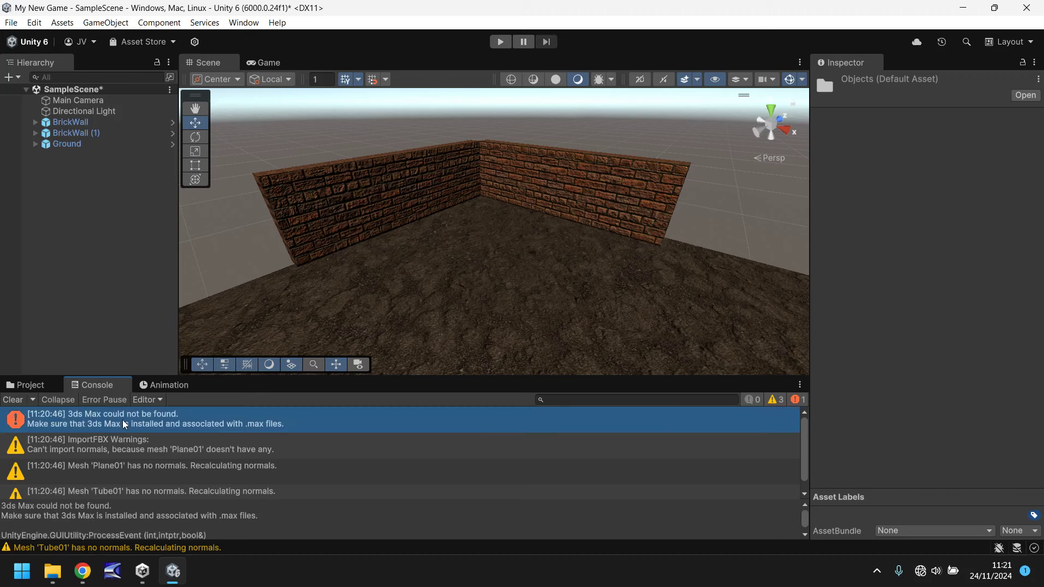
left_click(92, 440)
left_click(213, 469)
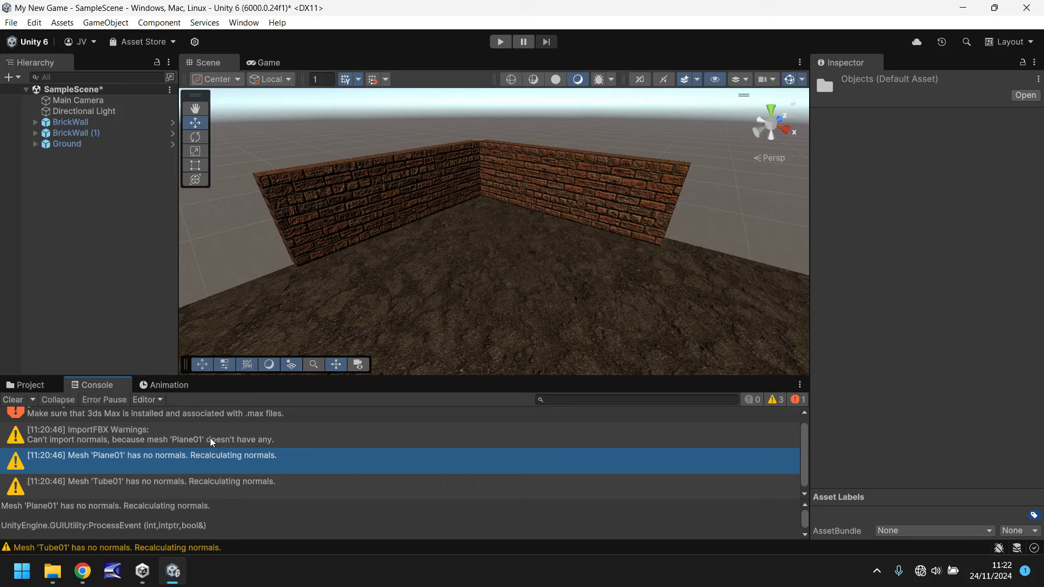
scroll(139, 439, "up", 1)
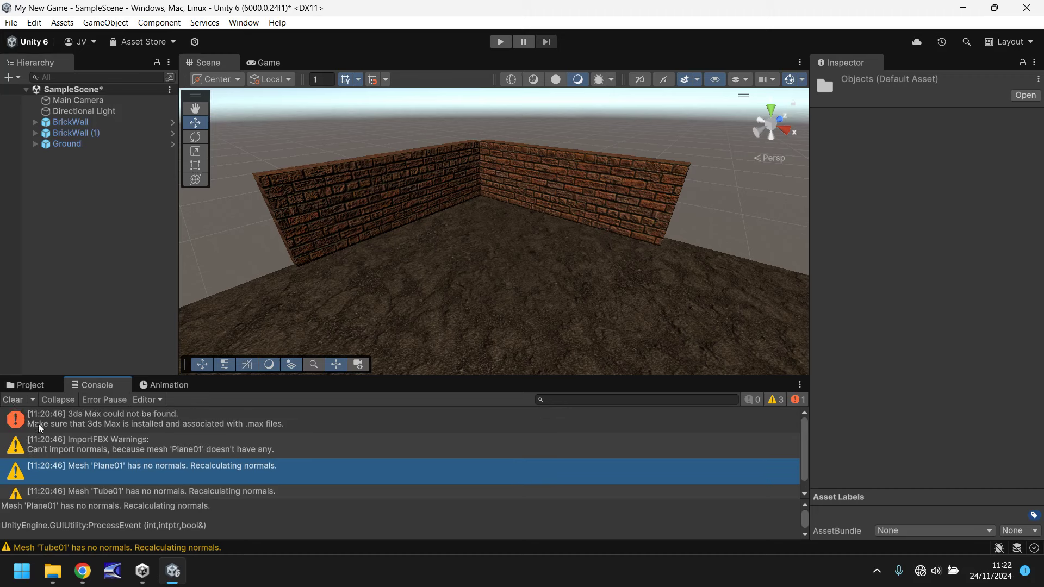
left_click(13, 400)
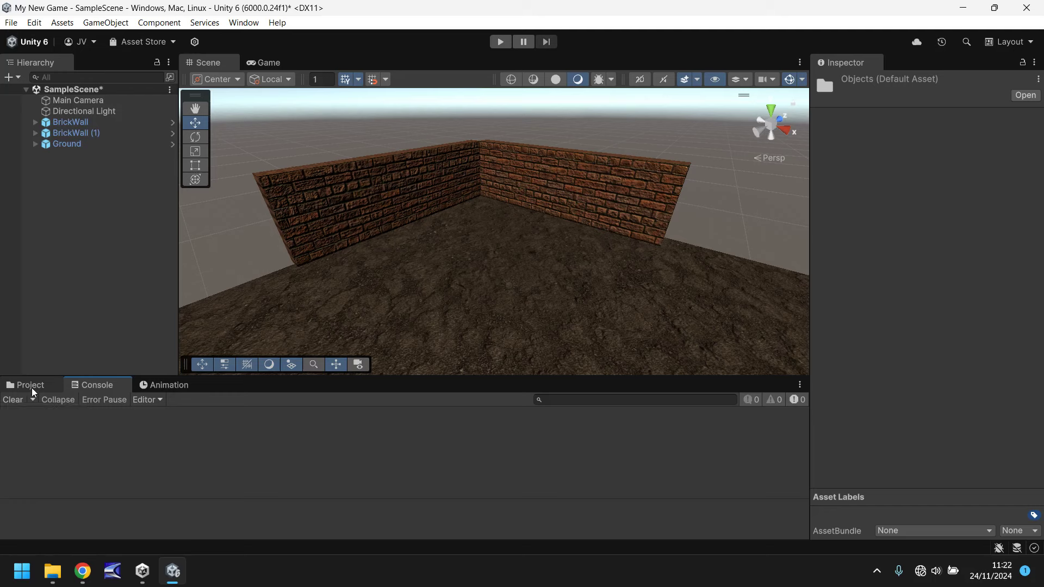
- Open the Fence folder inside Objects and place an instance of the wall_wood_straight model on the ground
left_click(31, 386)
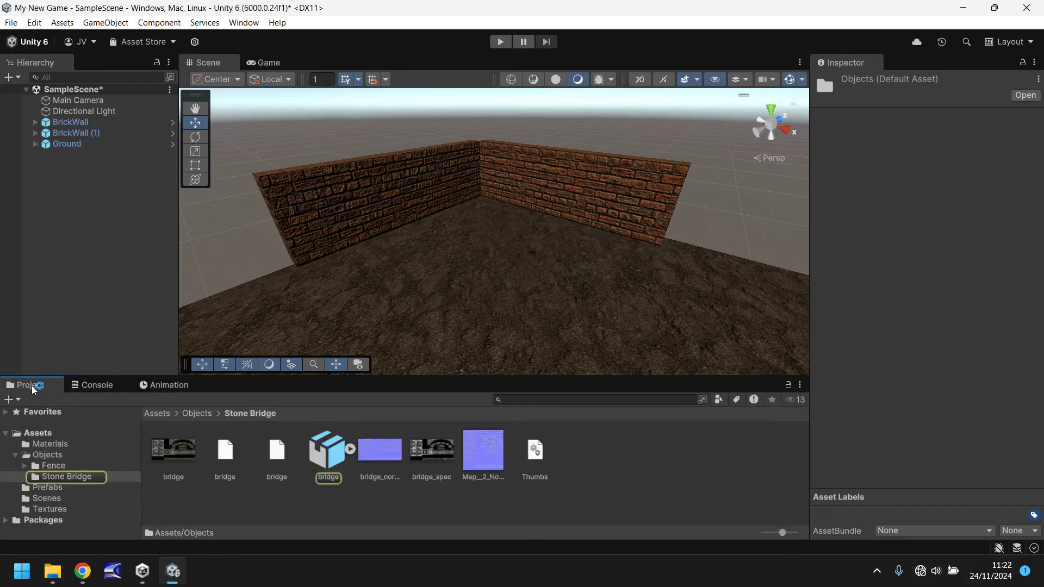
left_click(50, 455)
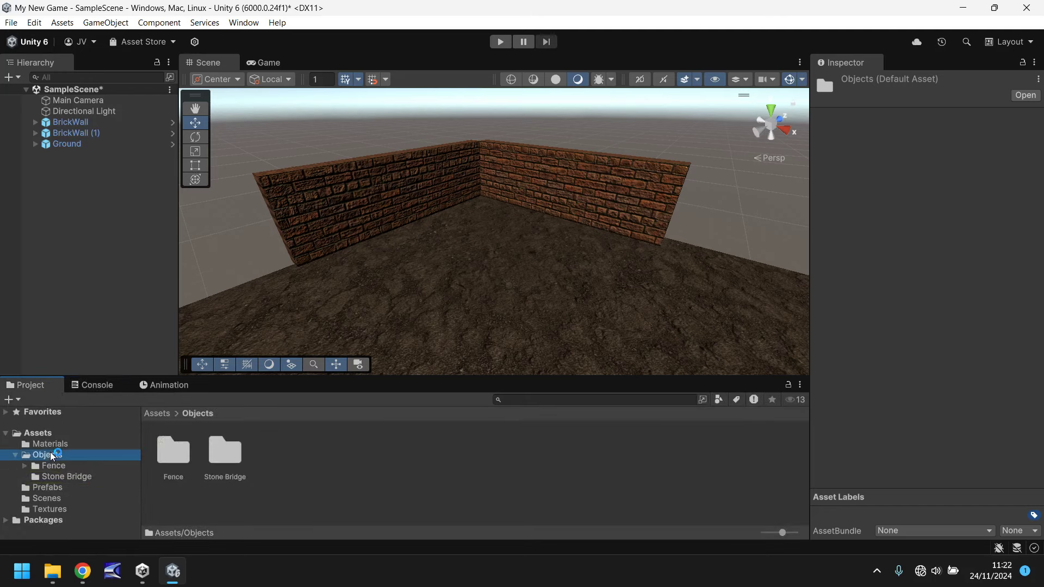
double_click(178, 451)
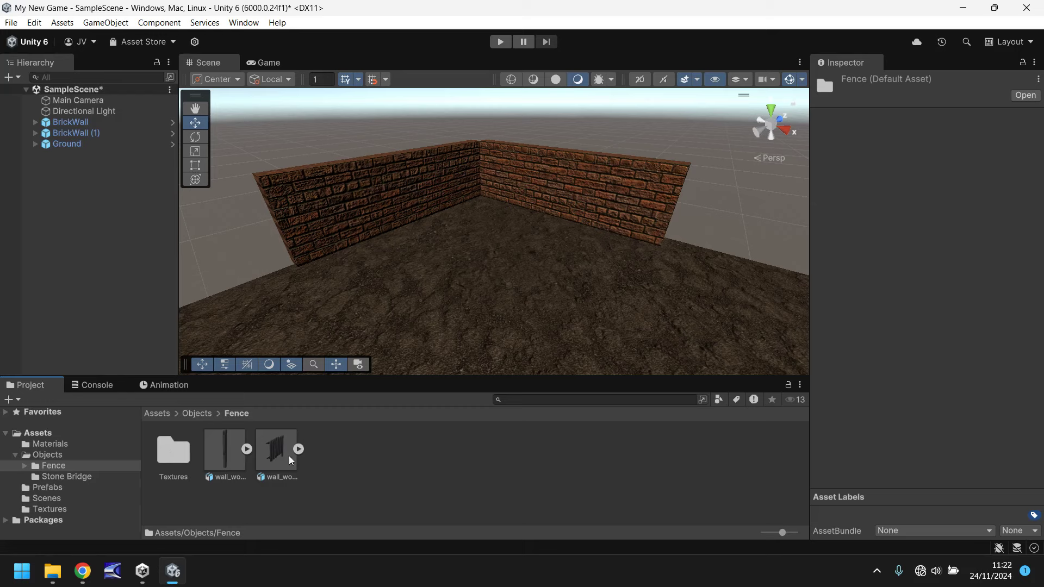
left_click(273, 464)
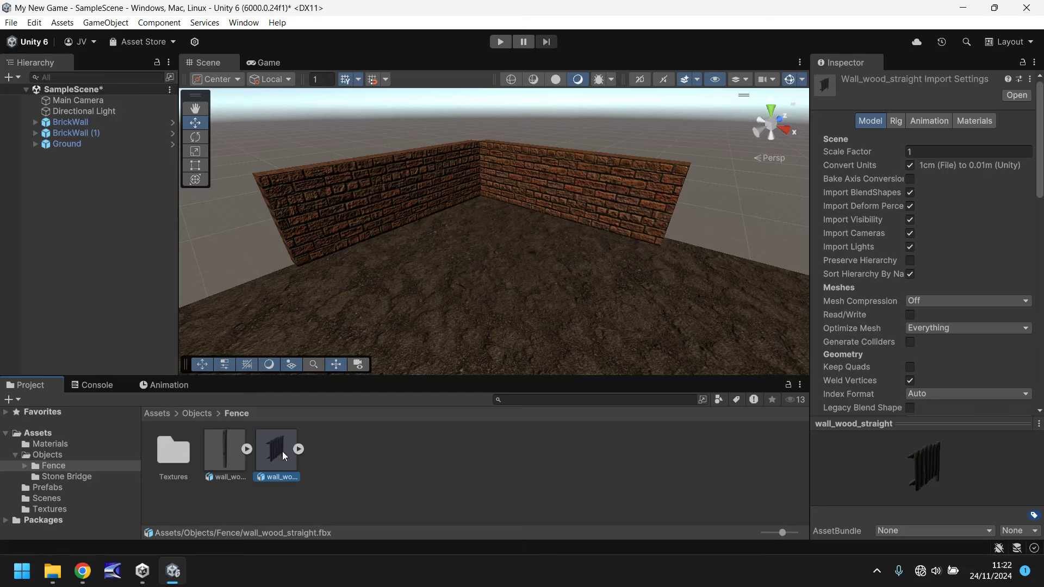
left_click_drag(273, 458, 408, 298)
left_click_drag(526, 259, 527, 260)
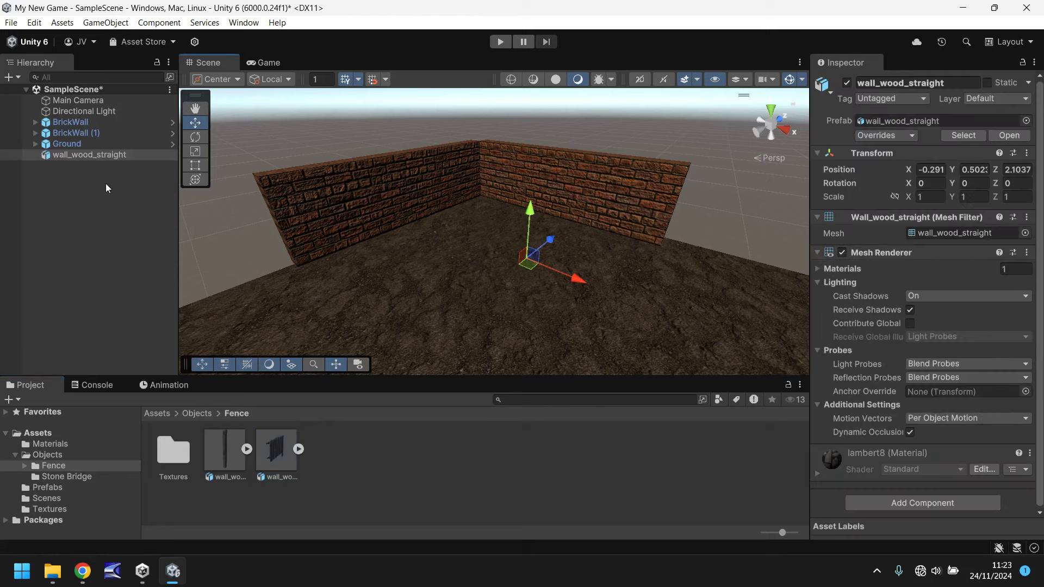
double_click(76, 158)
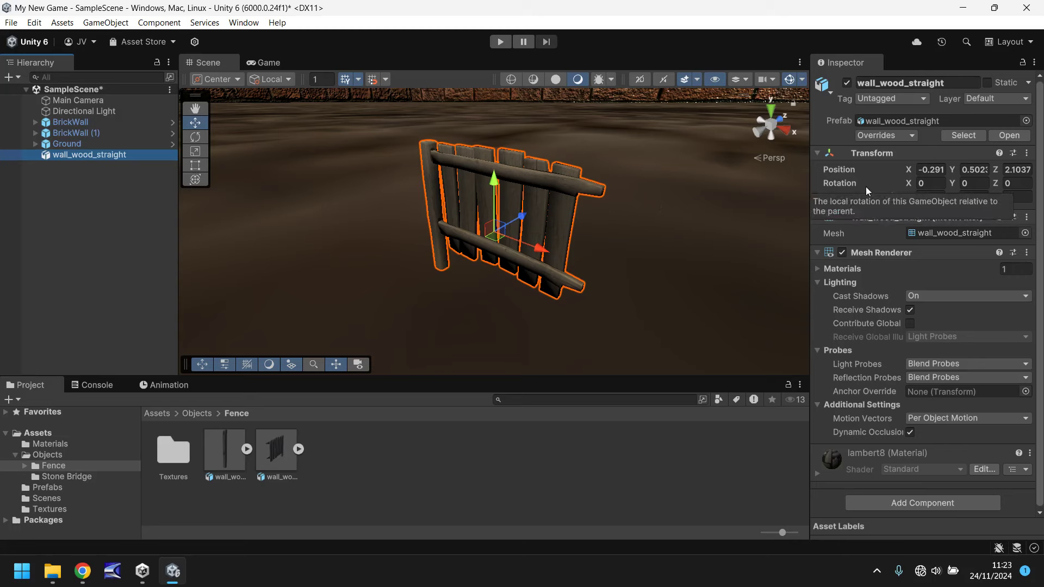
- Set the wall_wood_straight object's position to 0 on X, Y and Z and frame it in the scene
left_click(933, 168)
type("0")
key("Tab")
type("0")
key("Tab")
type("0")
double_click(89, 155)
- Scale the wall_wood_straight object to 100 on the X, Y and Z axes
left_click(939, 197)
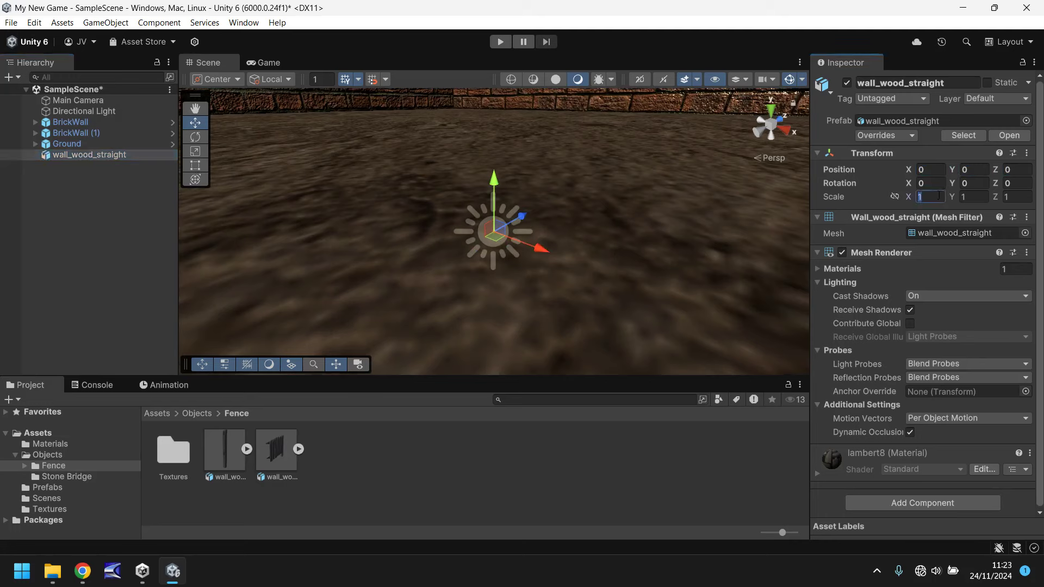
type("100")
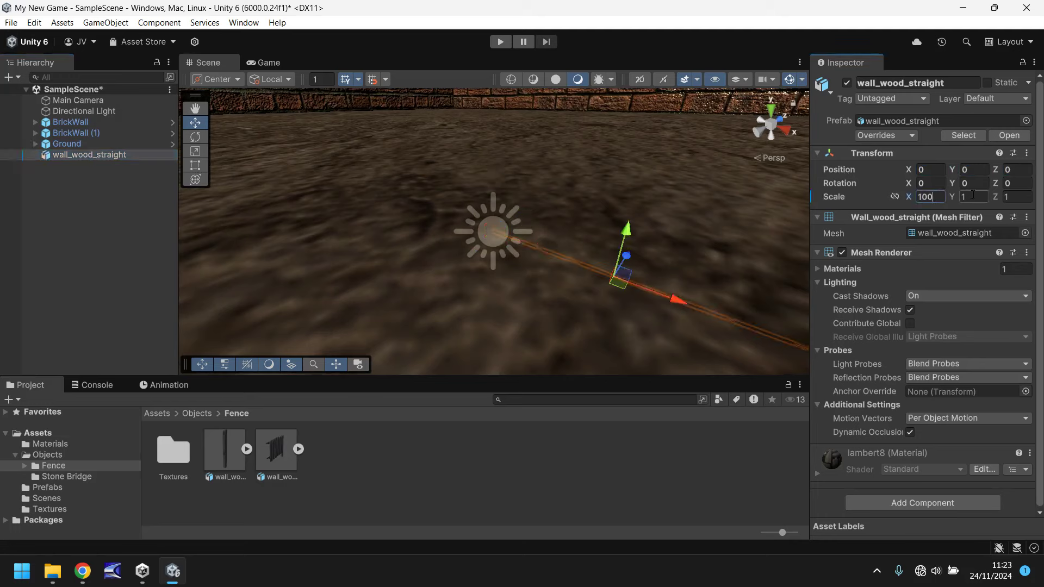
left_click(967, 196)
type("100")
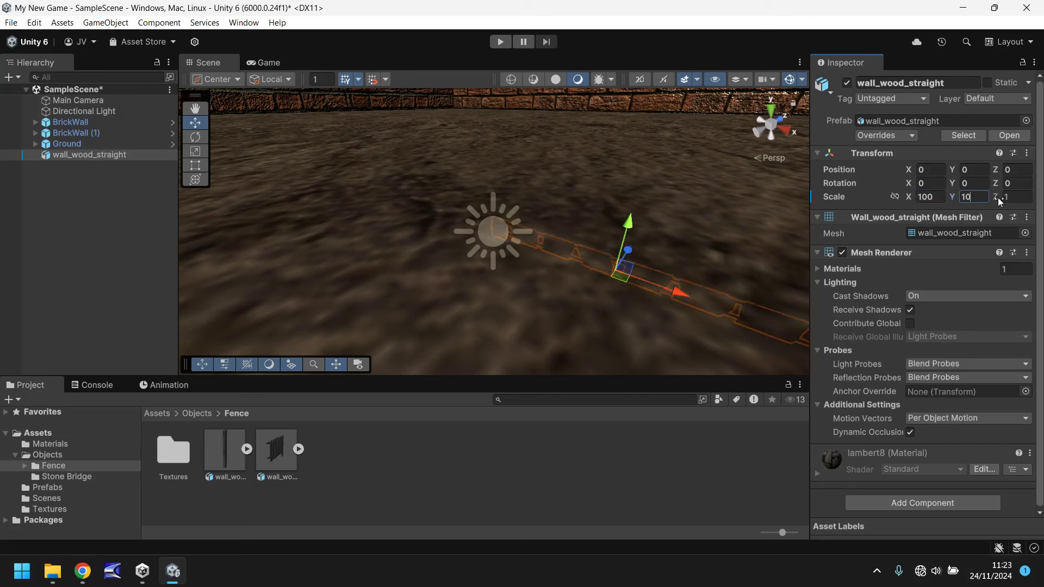
left_click(1016, 196)
type("100")
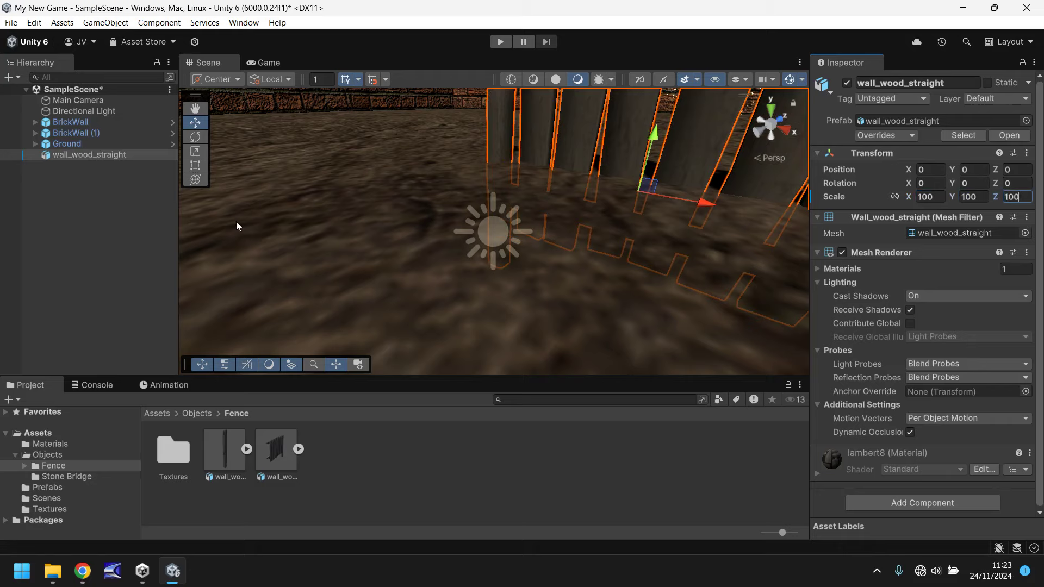
scroll(502, 184, "down", 10)
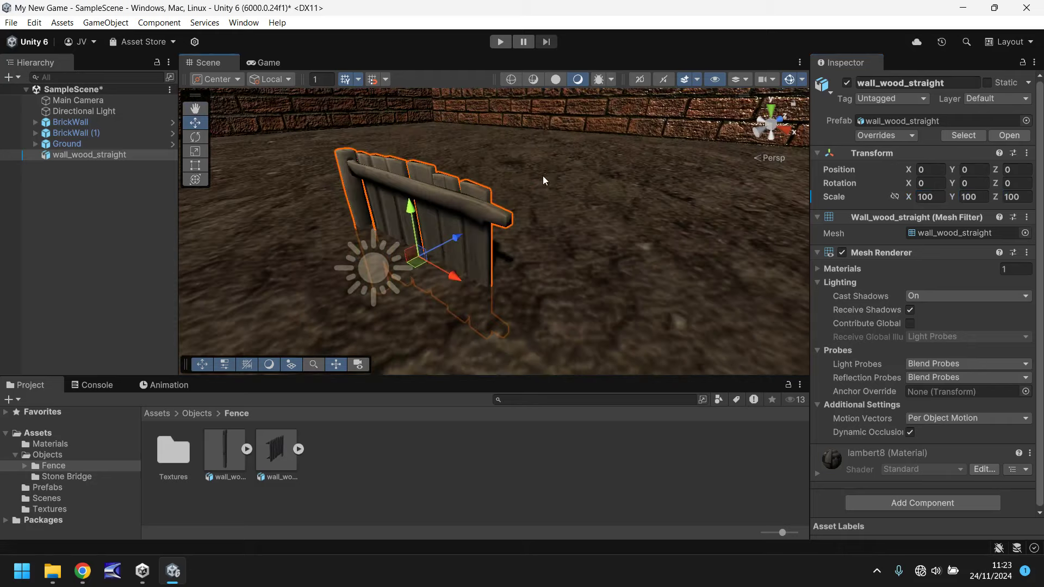
left_click_drag(601, 174, 575, 200, "alt")
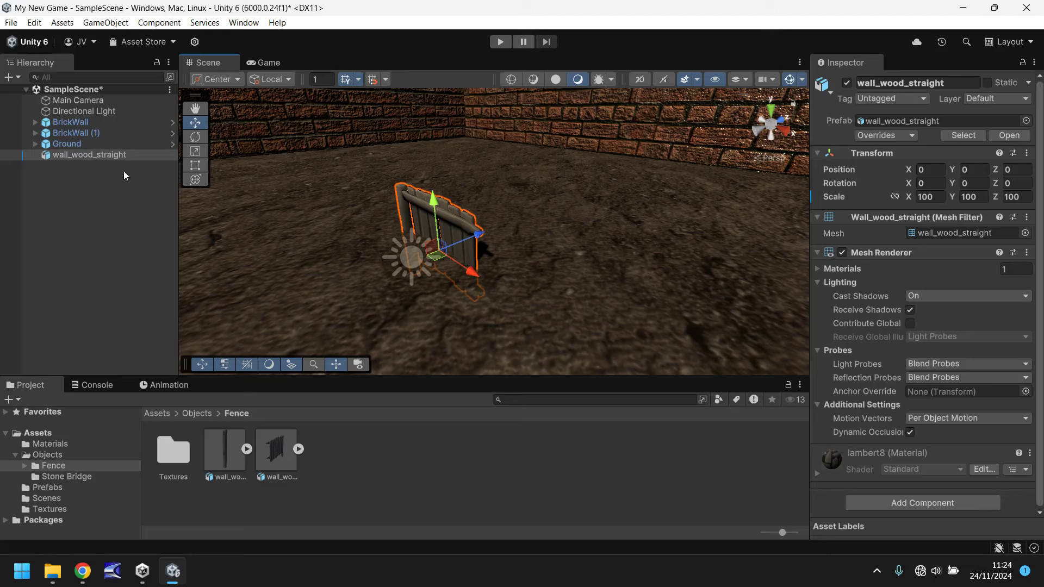
- Expand the lambert8 material of wall_wood_straight and examine its texture map settings
left_click(117, 156)
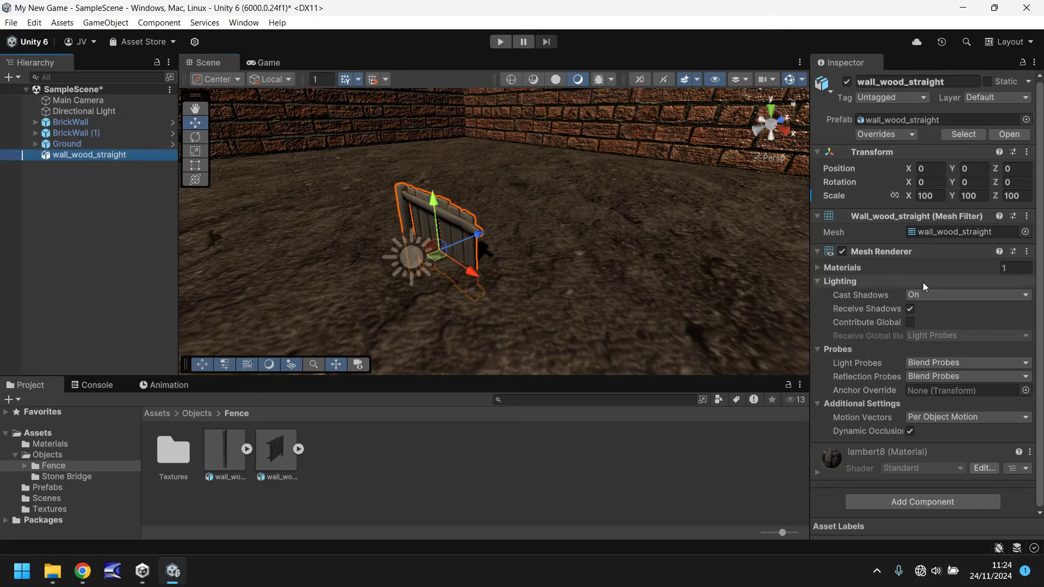
left_click(817, 473)
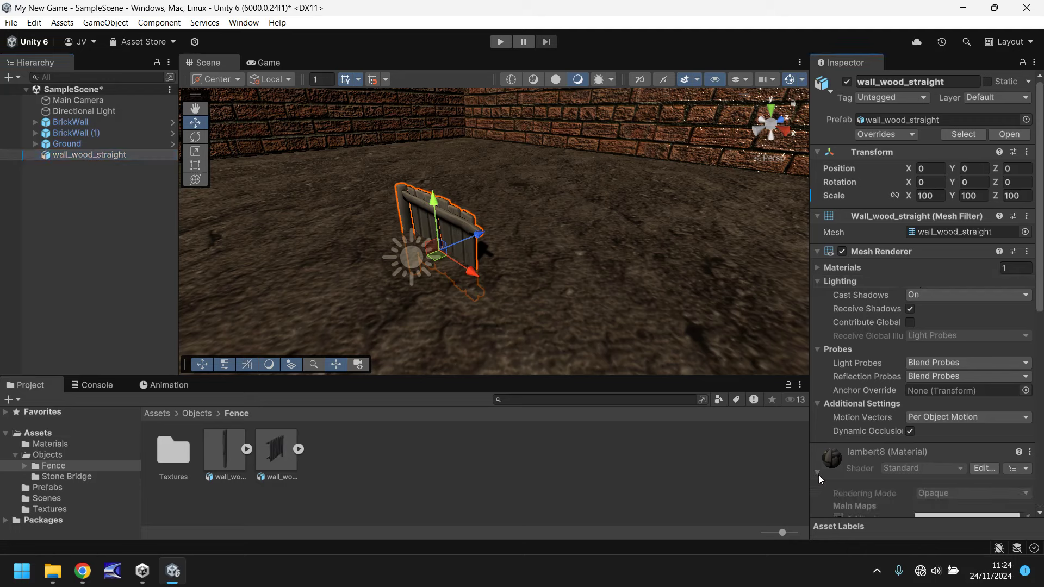
scroll(865, 434, "down", 8)
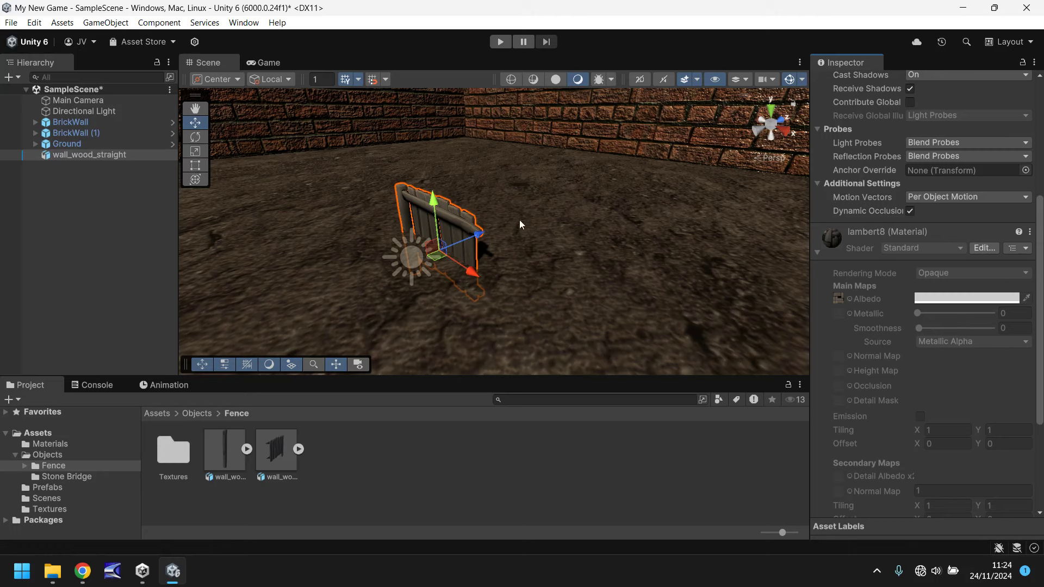
- Raise the wall_wood_straight fence vertically until its base rests on the ground surface
right_click_drag(654, 211, 612, 231)
scroll(638, 229, "down", 3)
middle_click_drag(638, 228, 411, 181)
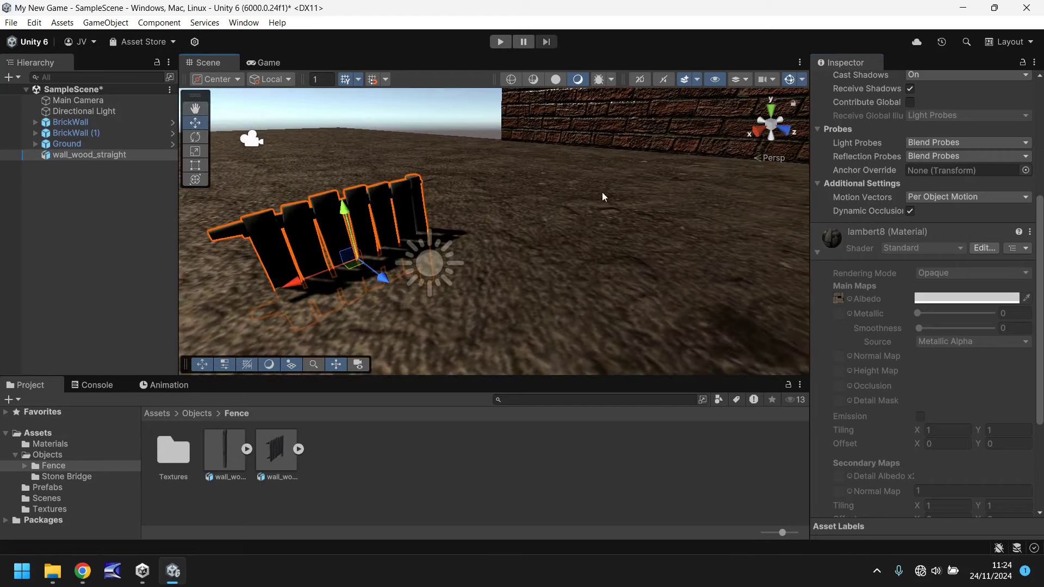
right_click_drag(603, 196, 519, 194)
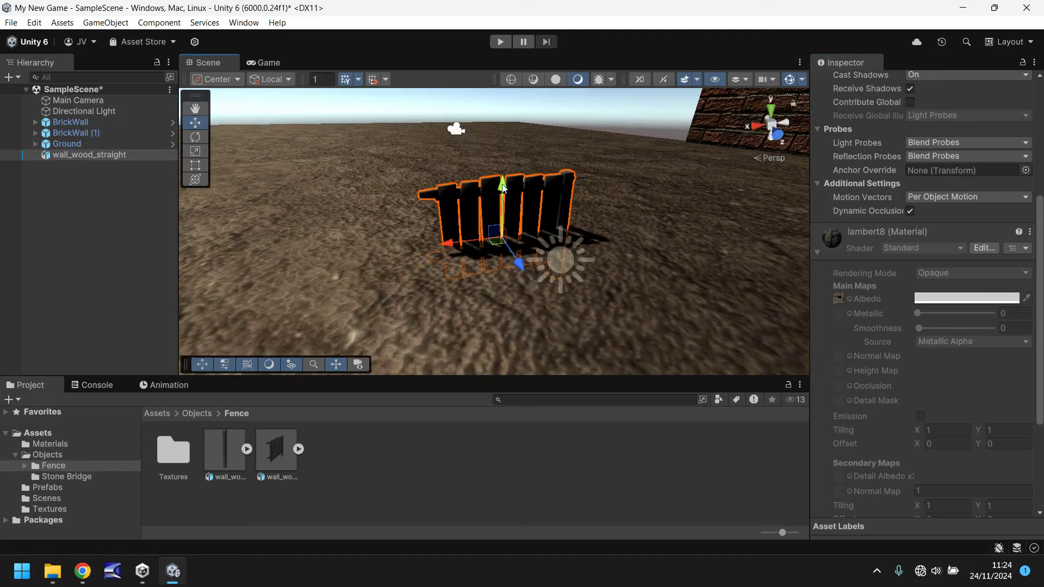
left_click_drag(502, 183, 499, 133)
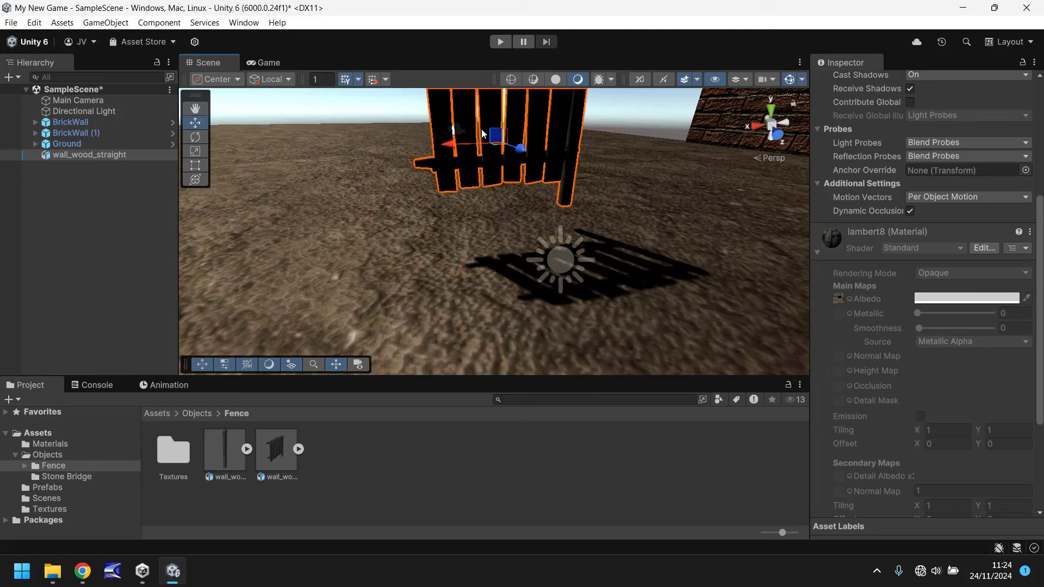
scroll(442, 152, "down", 2)
scroll(443, 152, "down", 1)
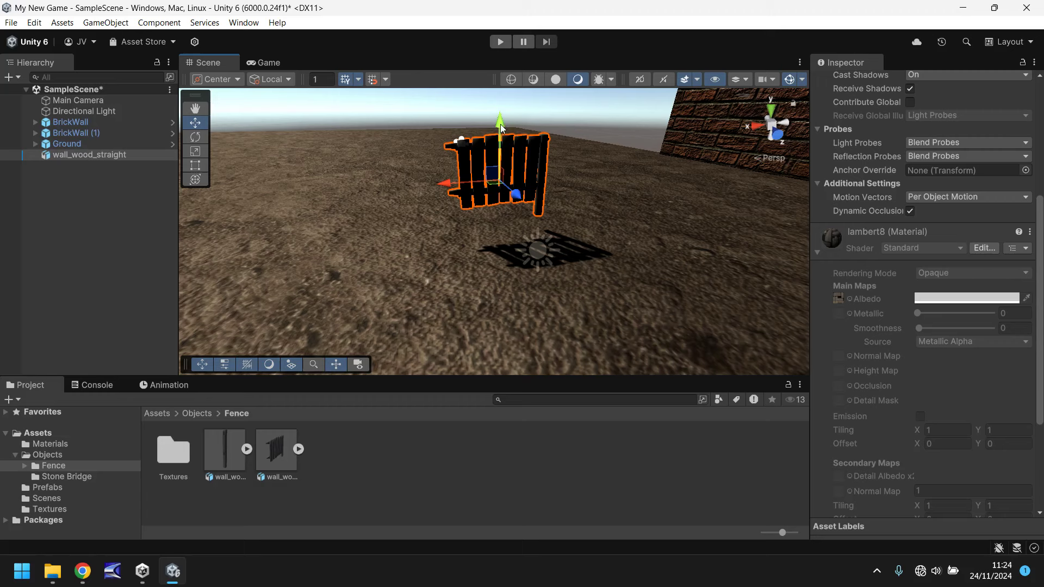
left_click_drag(501, 128, 502, 163)
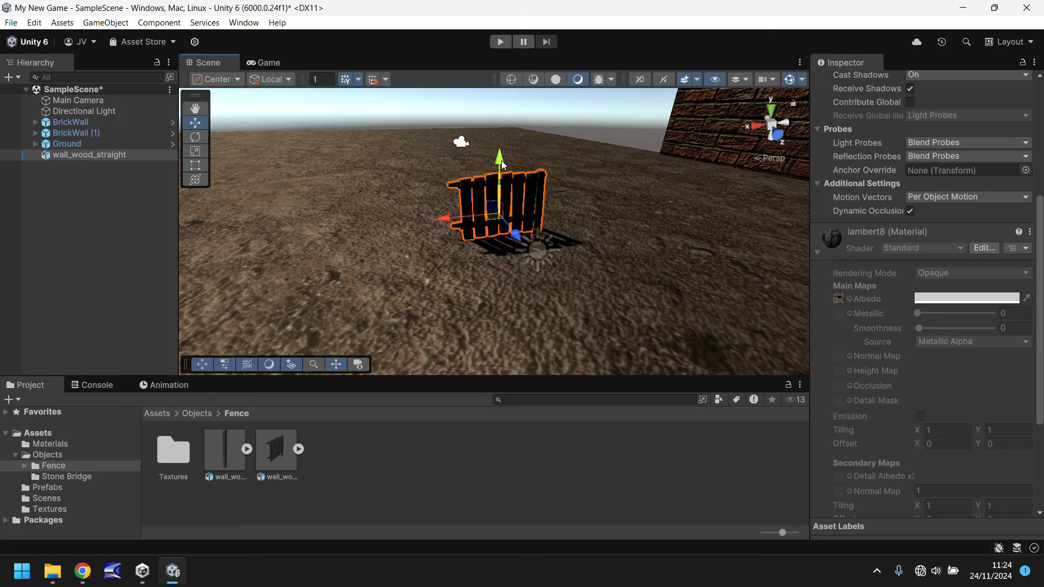
- Open the Stone Bridge folder, place an instance of the bridge model in the scene and frame it
left_click(67, 475)
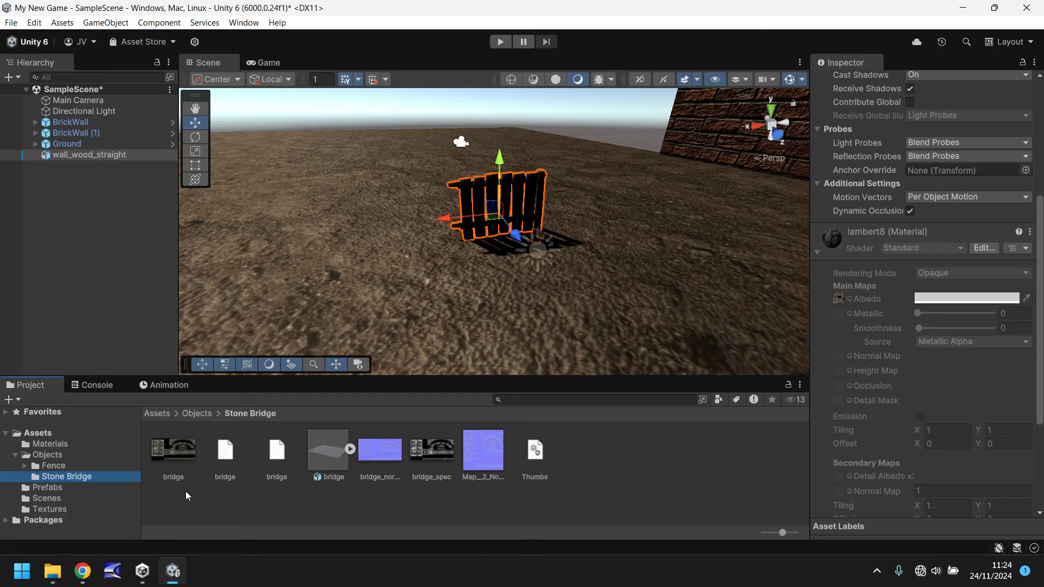
left_click_drag(331, 455, 337, 209)
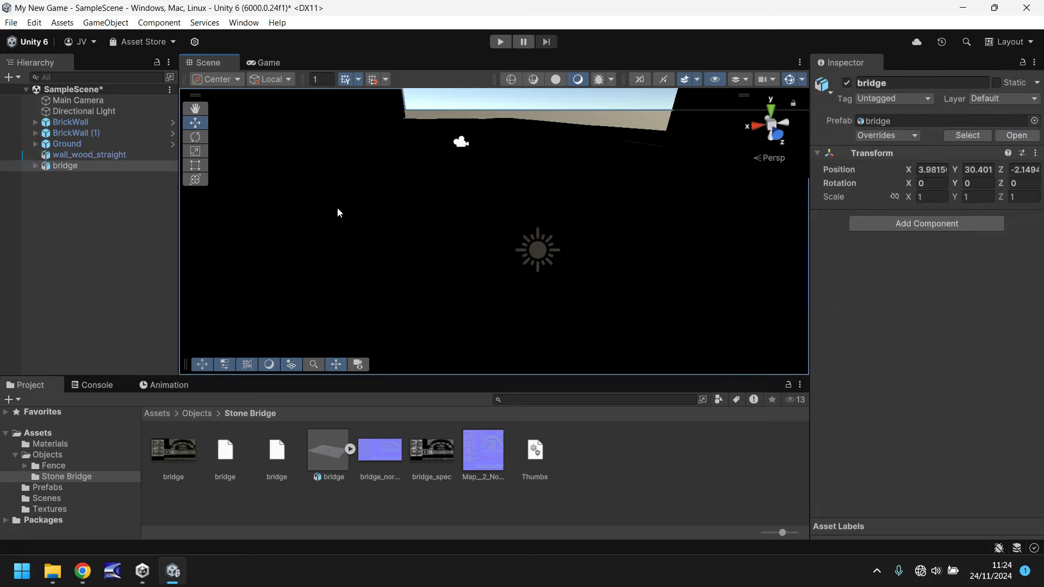
double_click(64, 166)
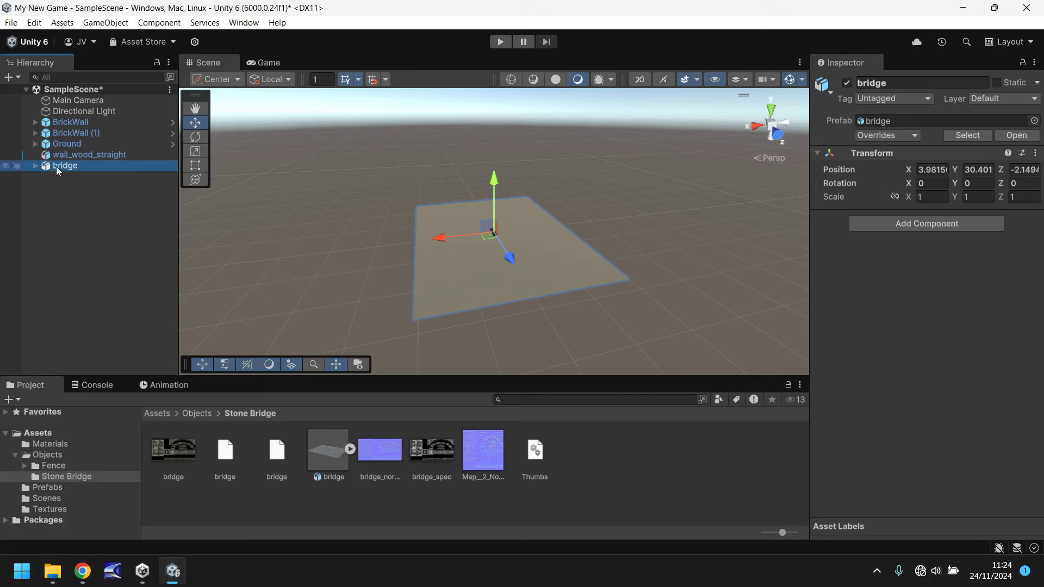
- Inspect the bridge's child objects and delete its Plane01 base, keeping only the Tube01 bridge mesh
left_click(35, 166)
left_click(73, 177)
left_click(73, 190)
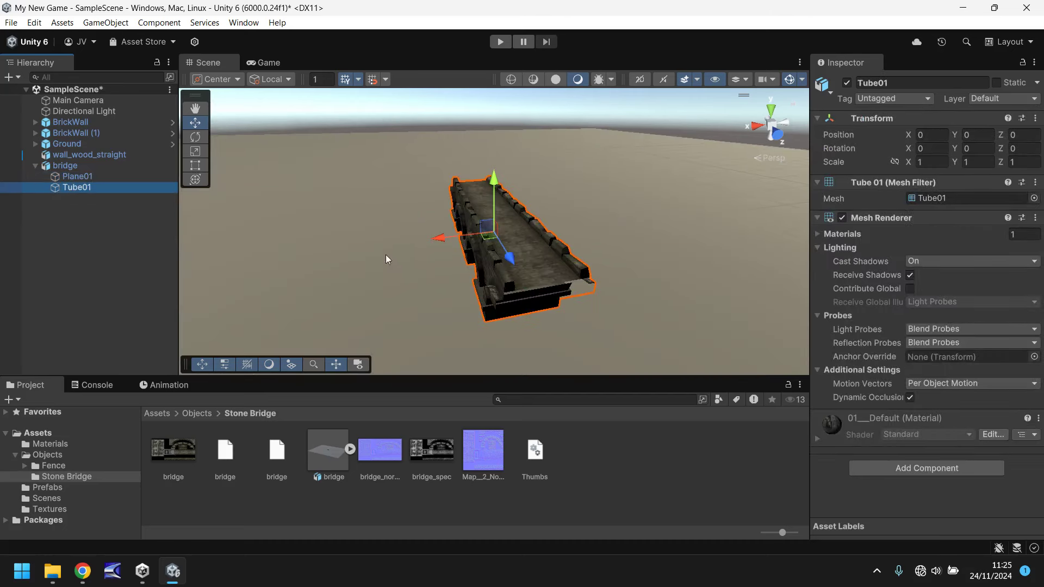
left_click_drag(386, 258, 561, 208, "alt")
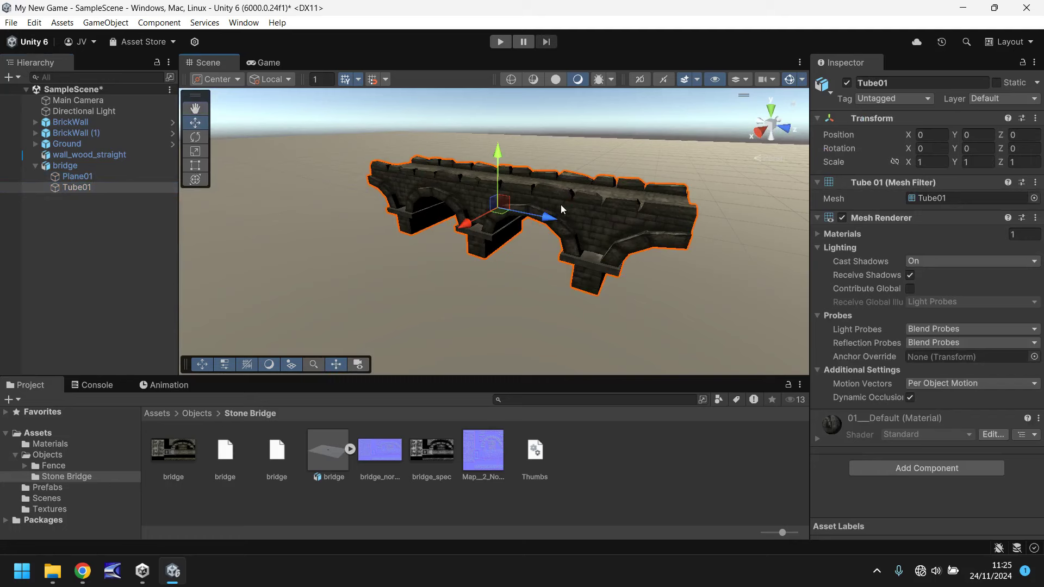
left_click(72, 177)
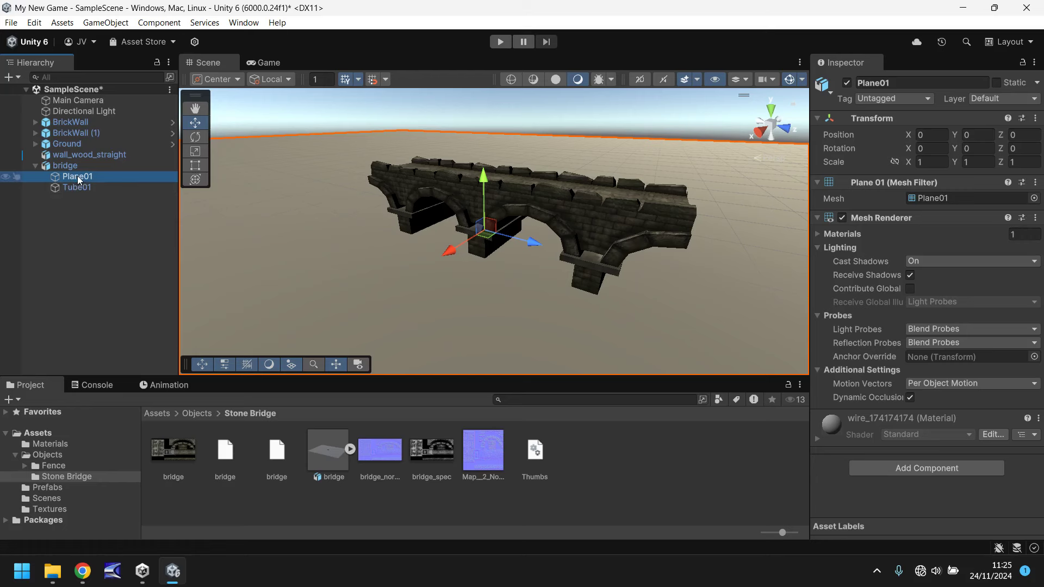
key("Delete")
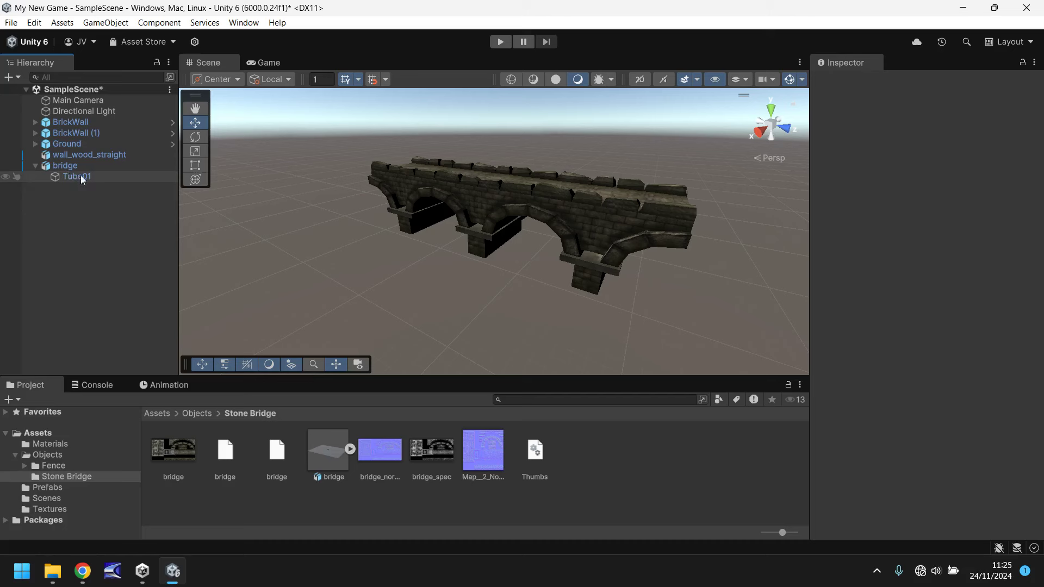
- Compare the bridge's size with the Ground object and scale the bridge to 0.1 on X, Y and Z
left_click(60, 164)
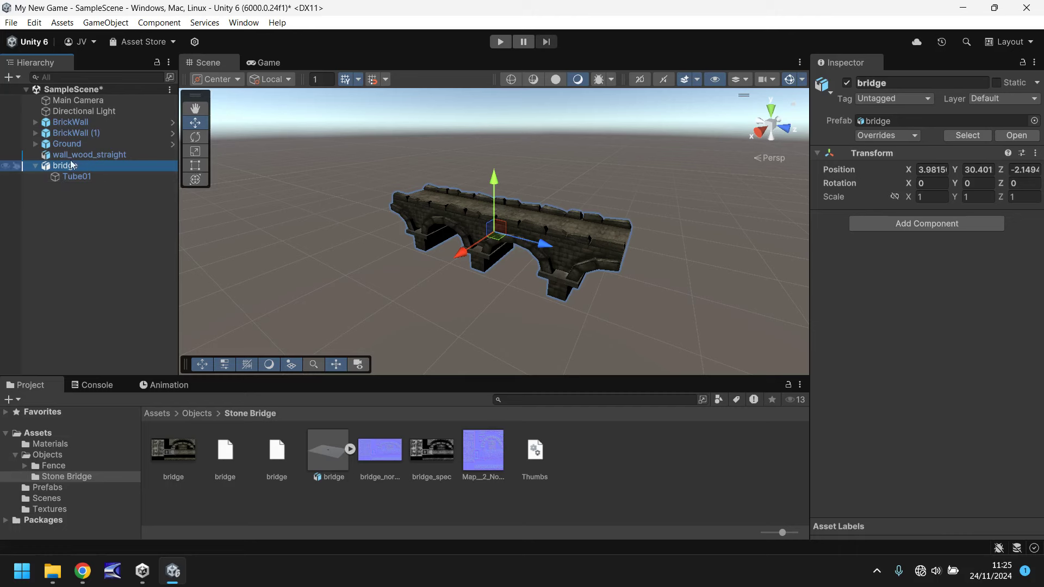
double_click(71, 145)
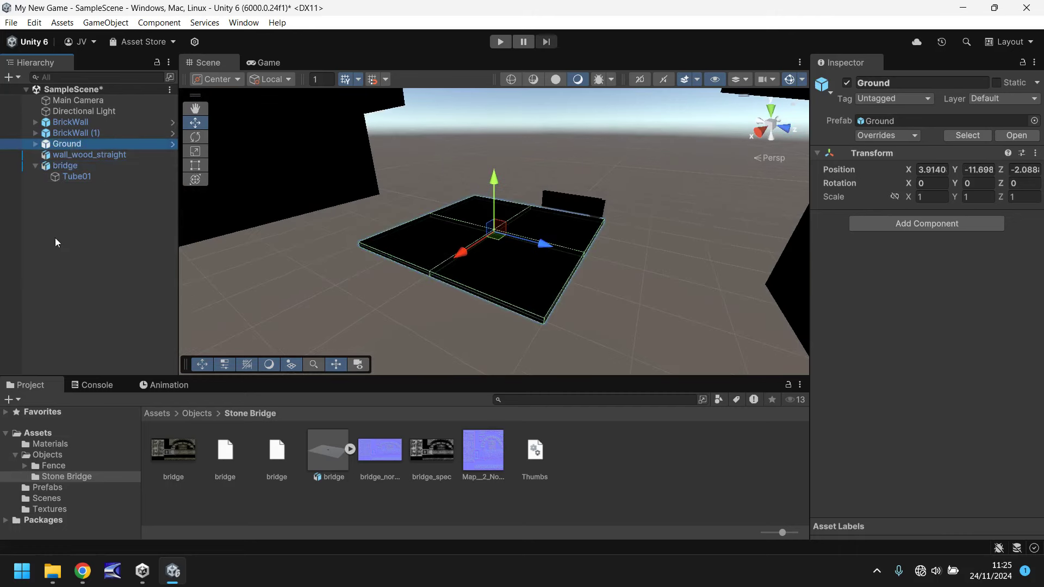
left_click(60, 166)
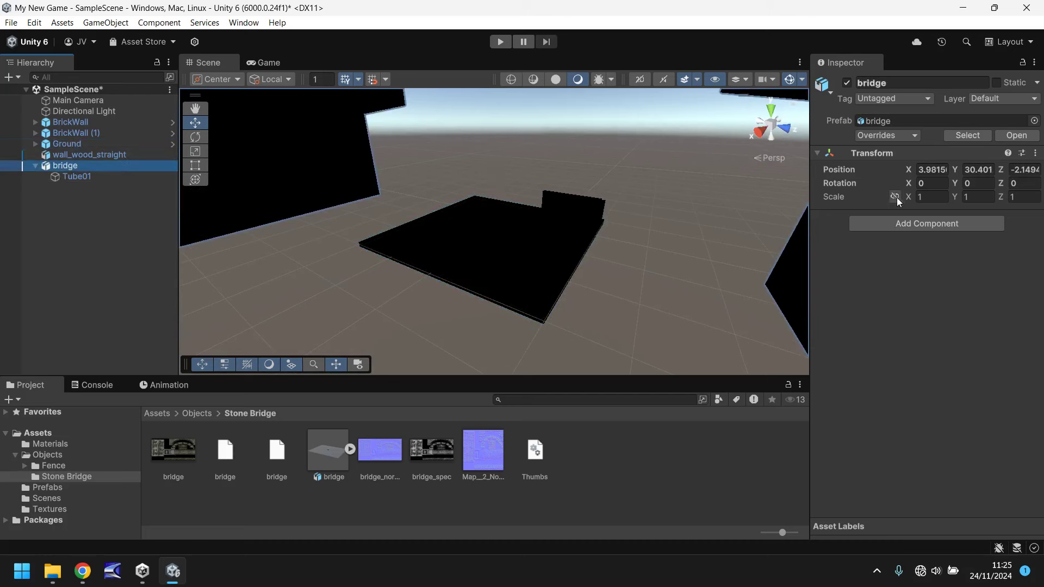
left_click(925, 198)
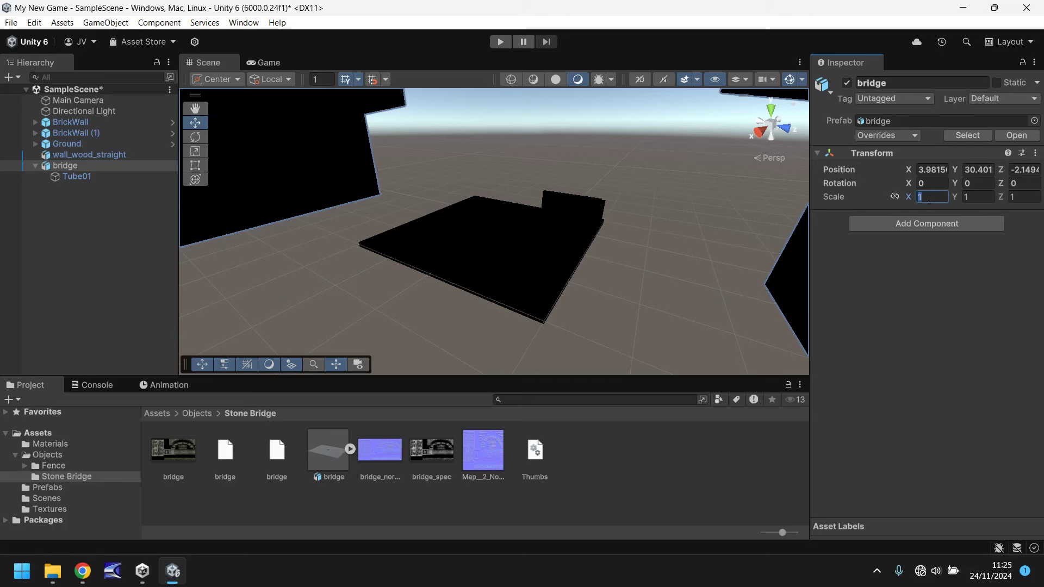
type("0.1")
left_click(979, 197)
type("0.1")
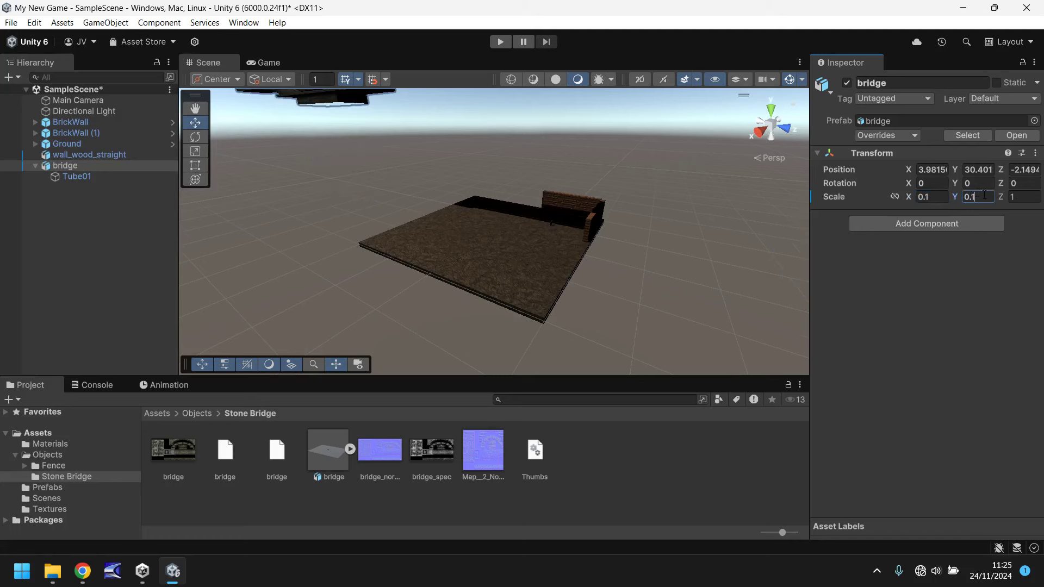
key("Tab")
type("0.1")
- Set the bridge's position to 0 on the X, Y and Z axes
scroll(578, 209, "down", 2)
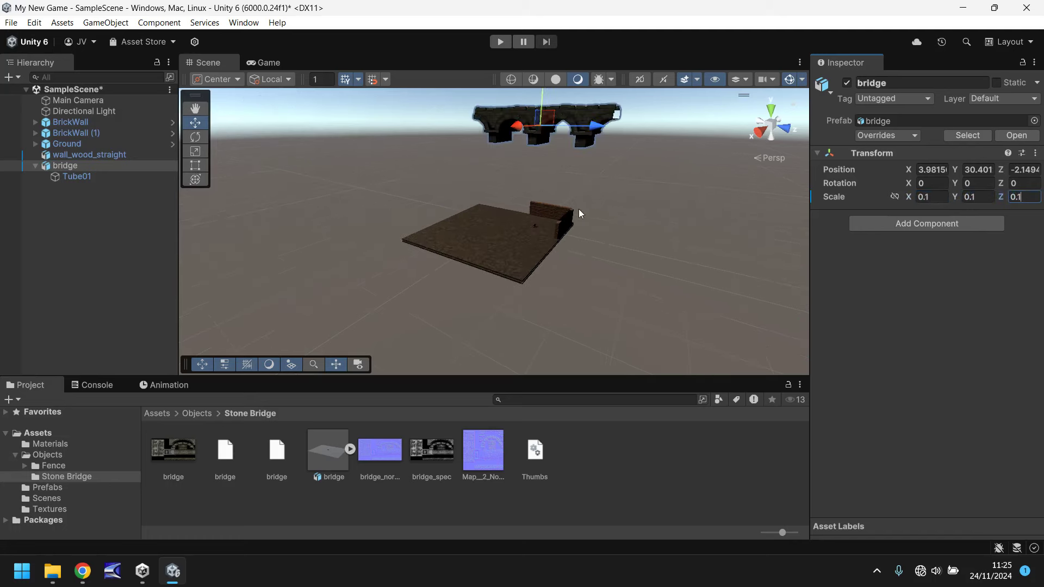
middle_click_drag(511, 164, 546, 214)
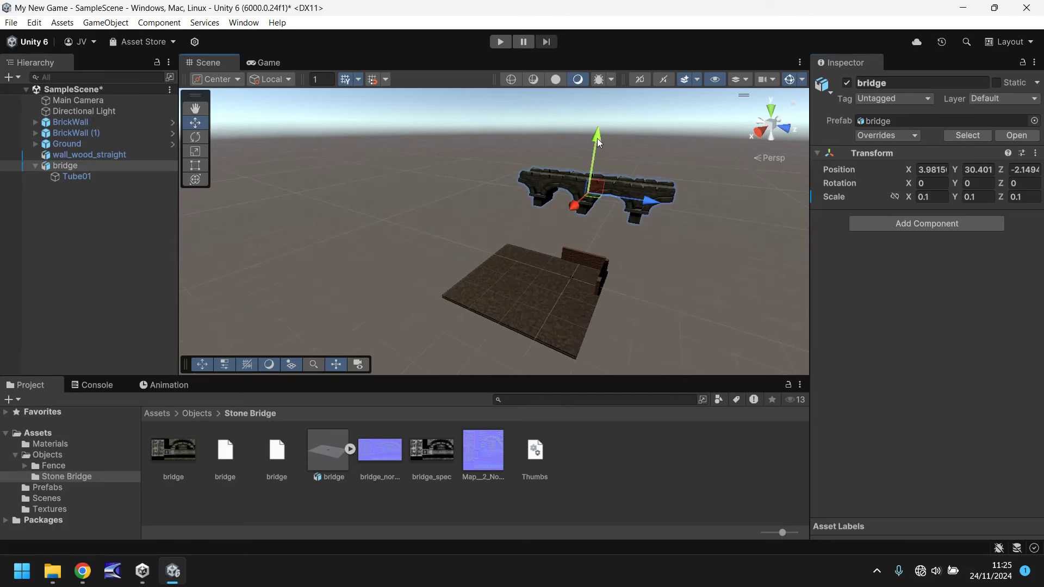
left_click(932, 170)
type("0")
key("Tab")
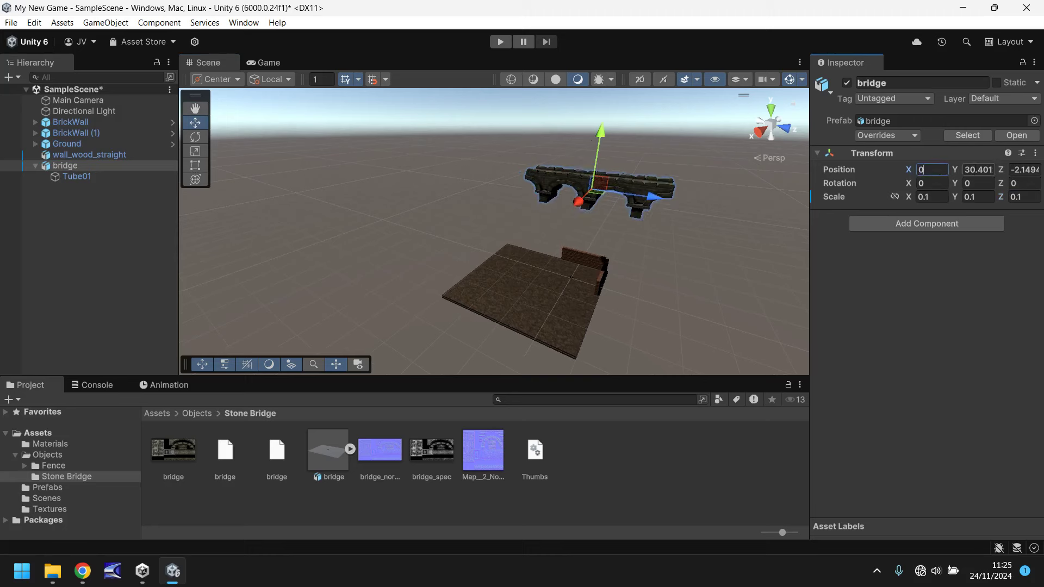
type("0")
key("Tab")
type("0")
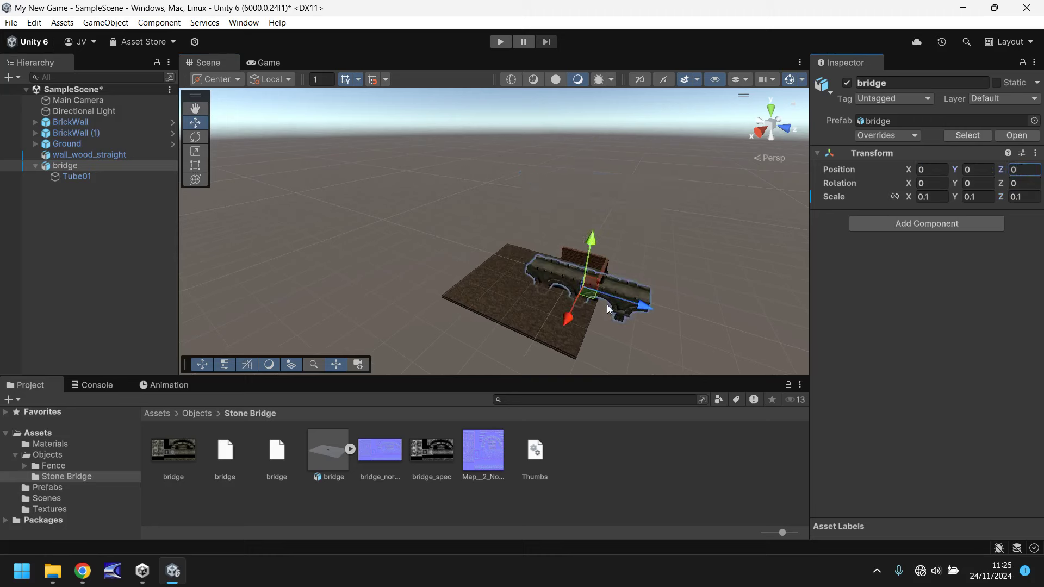
- Move the bridge to Y -4 and Z -52 so its deck meets the edge of the ground
left_click_drag(643, 308, 498, 282)
scroll(595, 300, "up", 8)
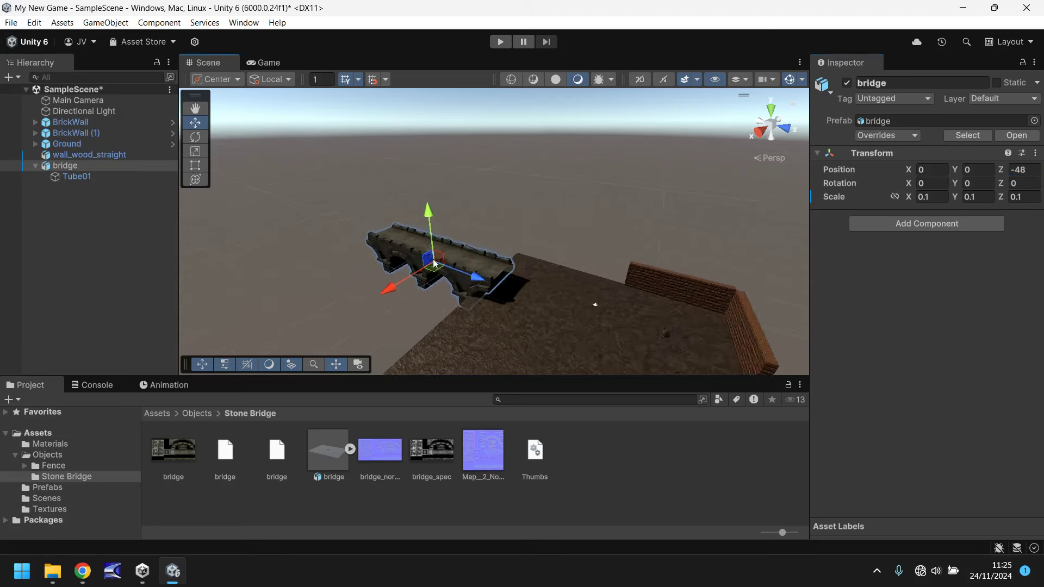
middle_click_drag(538, 229, 542, 154)
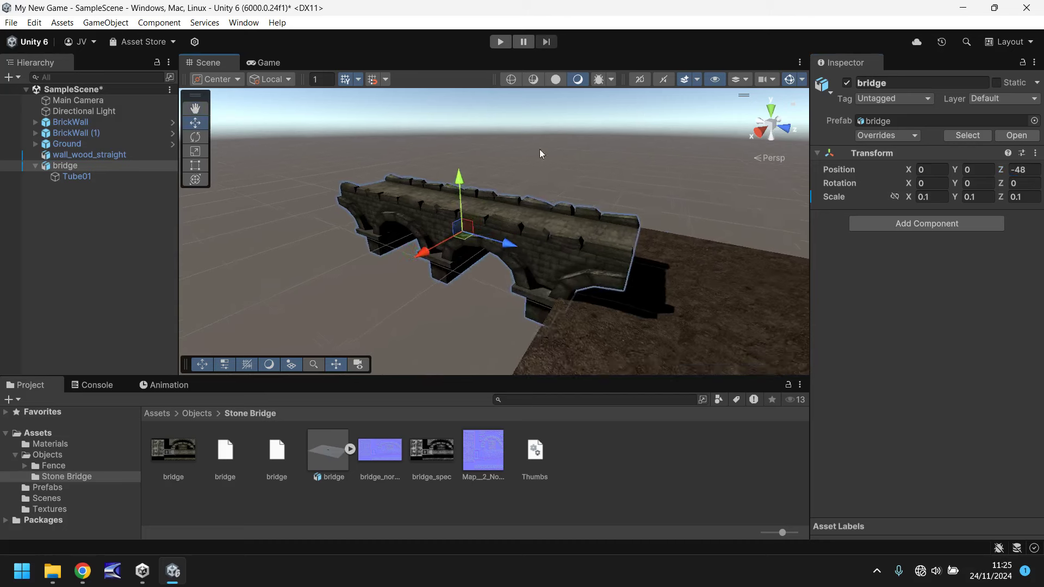
left_click_drag(455, 186, 464, 217)
left_click_drag(511, 280, 481, 277)
scroll(550, 275, "up", 3)
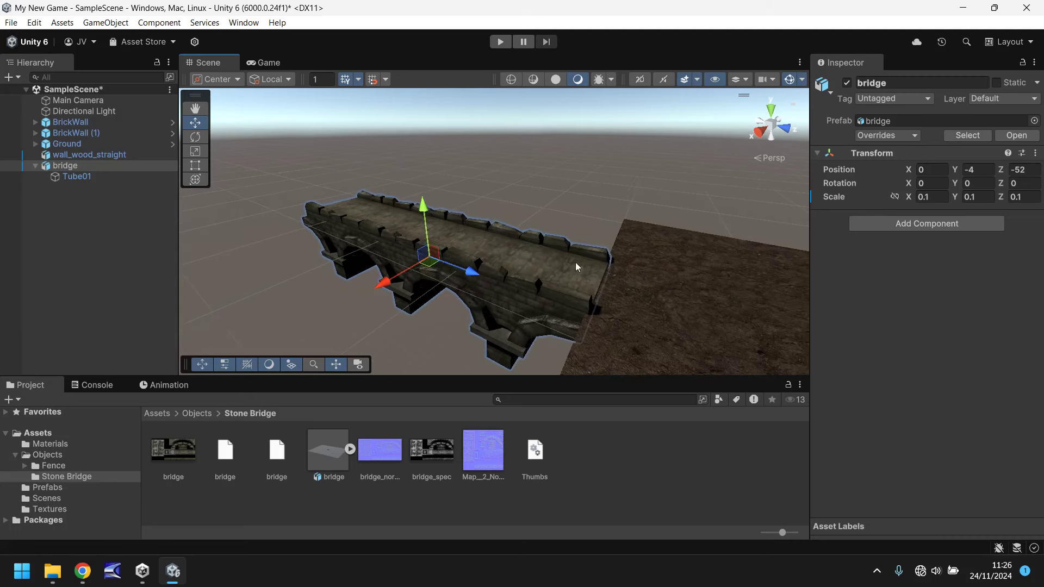
scroll(579, 264, "up", 2)
scroll(583, 267, "up", 1)
middle_click_drag(477, 244, 445, 233)
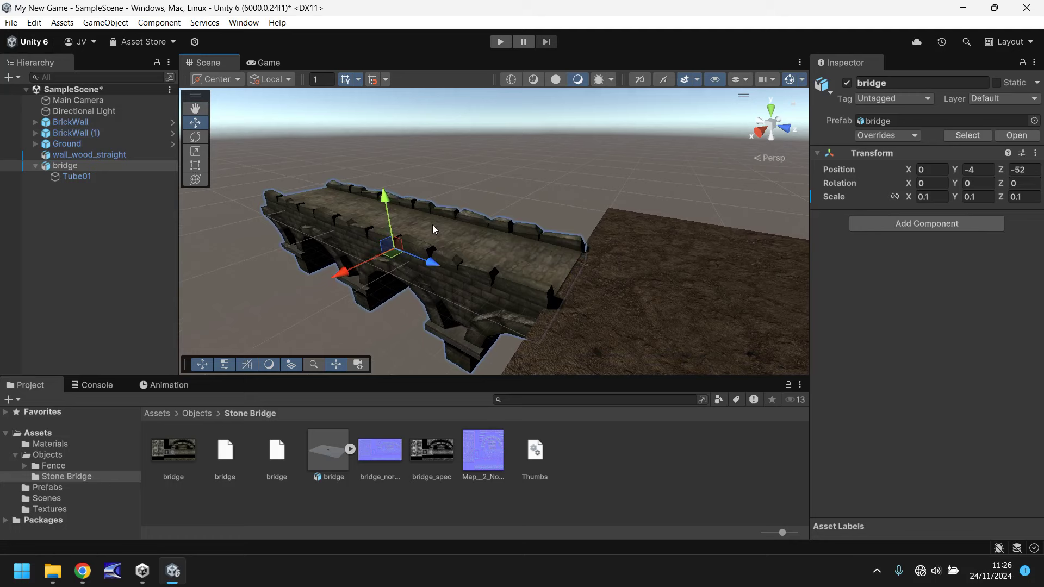
right_click_drag(438, 226, 626, 234)
scroll(313, 296, "down", 1)
middle_click_drag(280, 275, 319, 295)
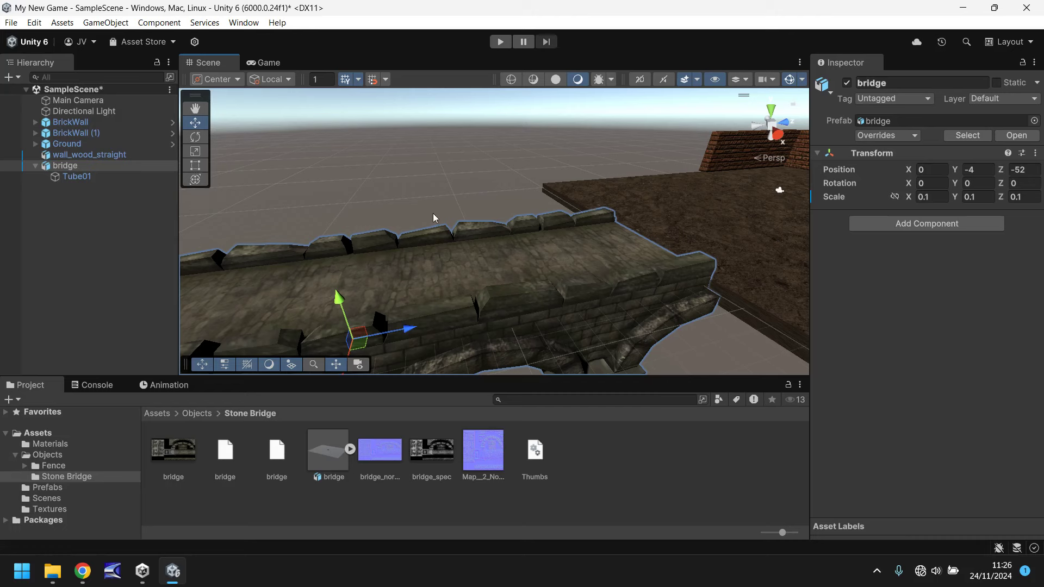
- Check the bridge's Tube01 mesh and its components, and view where the bridge meets the ground
left_click(84, 177)
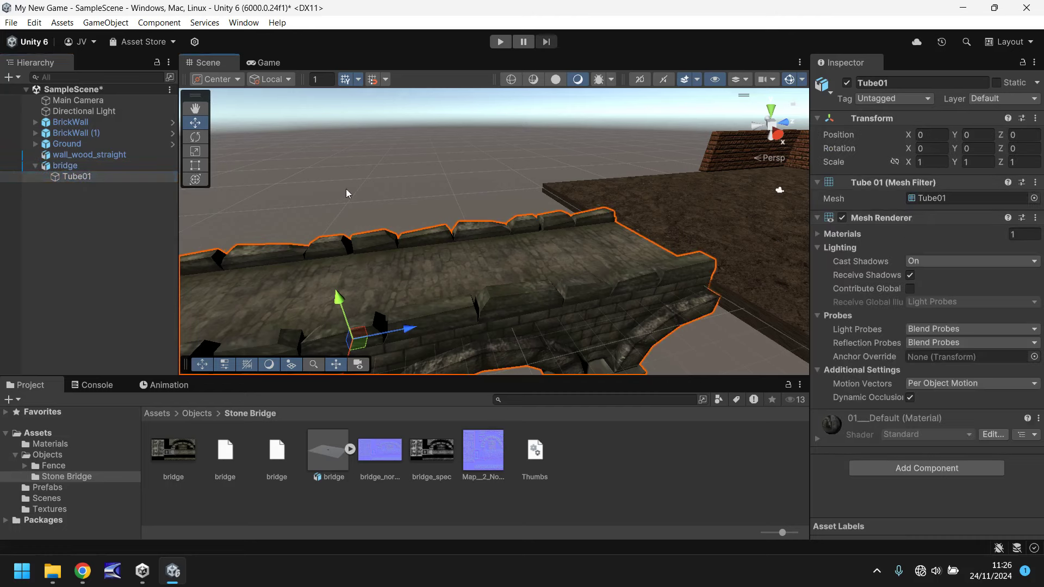
mouse_move(346, 194)
left_mouse_down("alt")
mouse_move(272, 214)
mouse_move(360, 204)
left_mouse_up("alt")
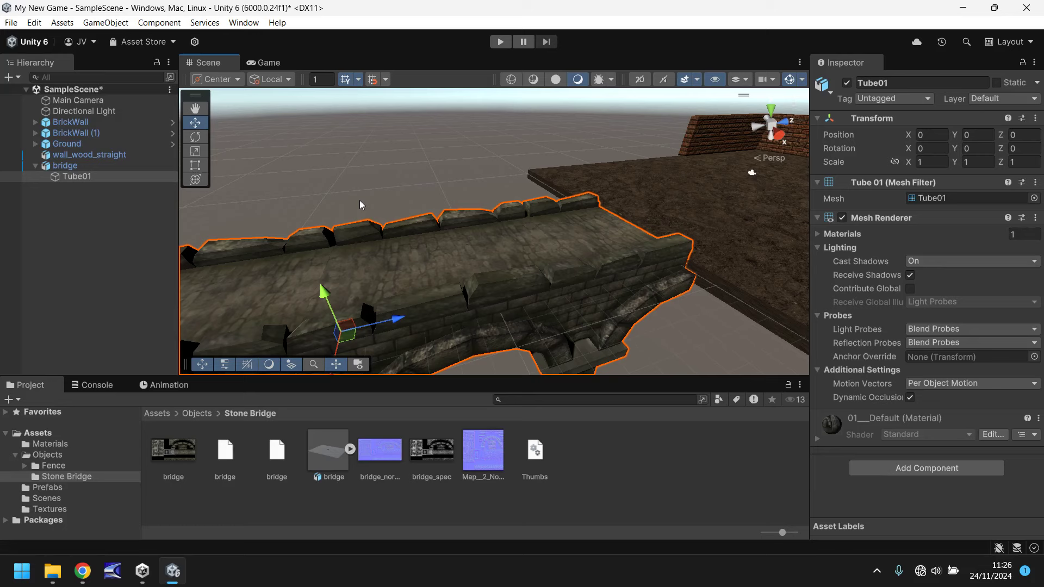
middle_click_drag(607, 182, 636, 137)
left_click(381, 138)
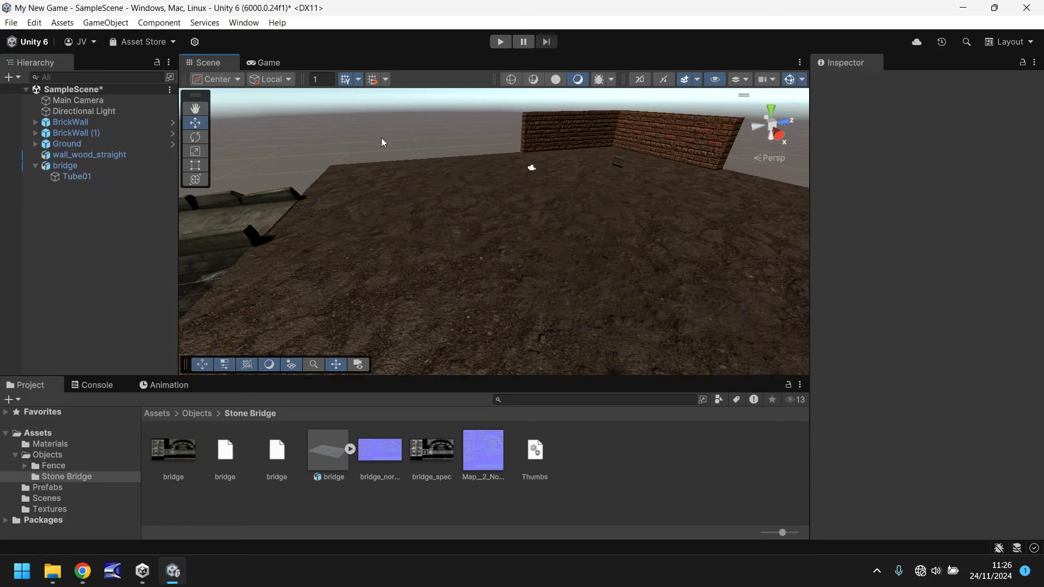
- Focus on the wall_wood_straight fence and examine it and its component settings from several angles
left_click(80, 157)
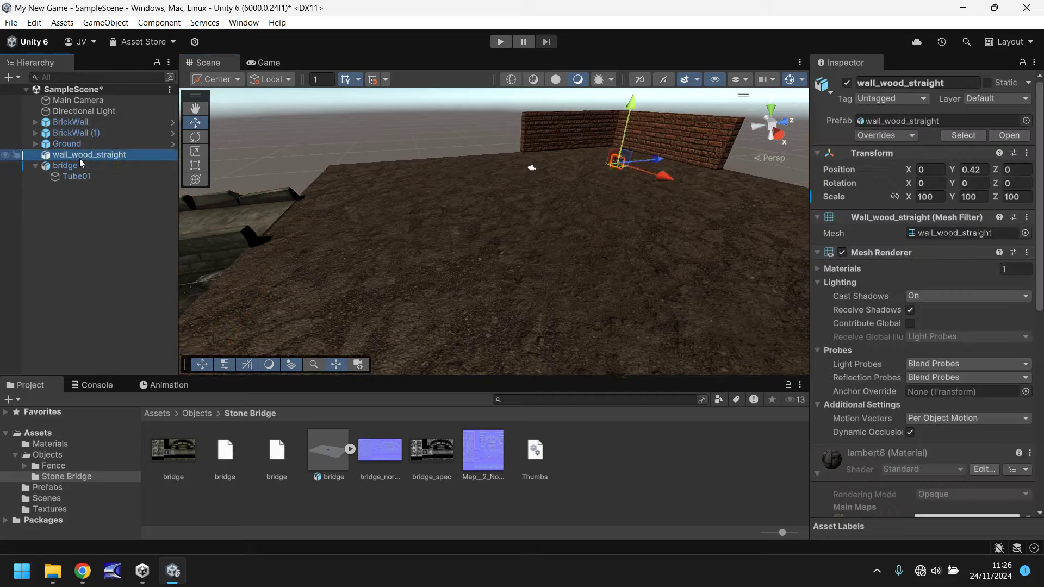
double_click(79, 158)
left_click_drag(614, 191, 415, 186, "alt")
left_click_drag(582, 175, 448, 185, "alt")
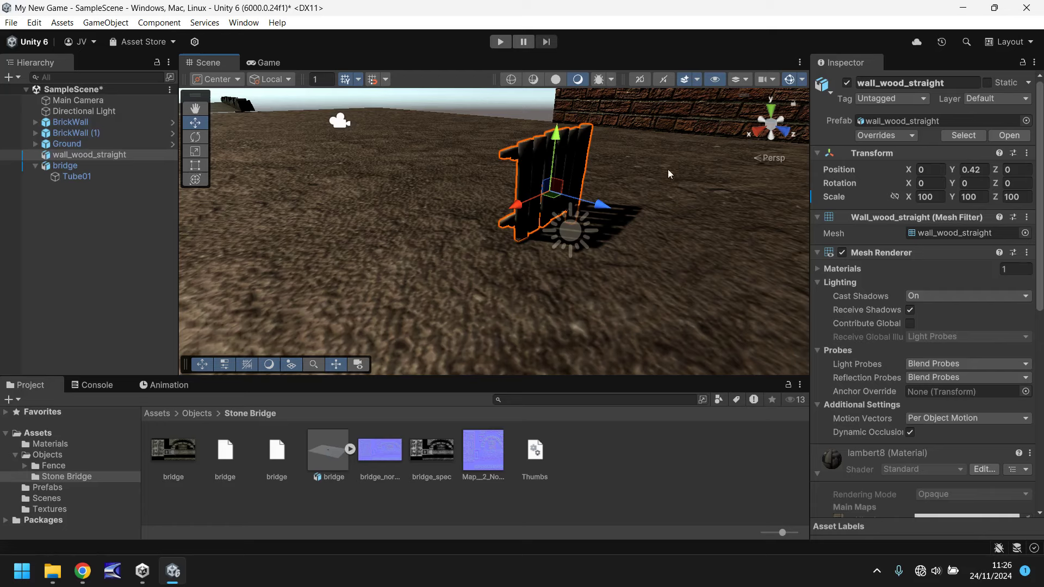
left_click_drag(668, 168, 447, 251, "alt")
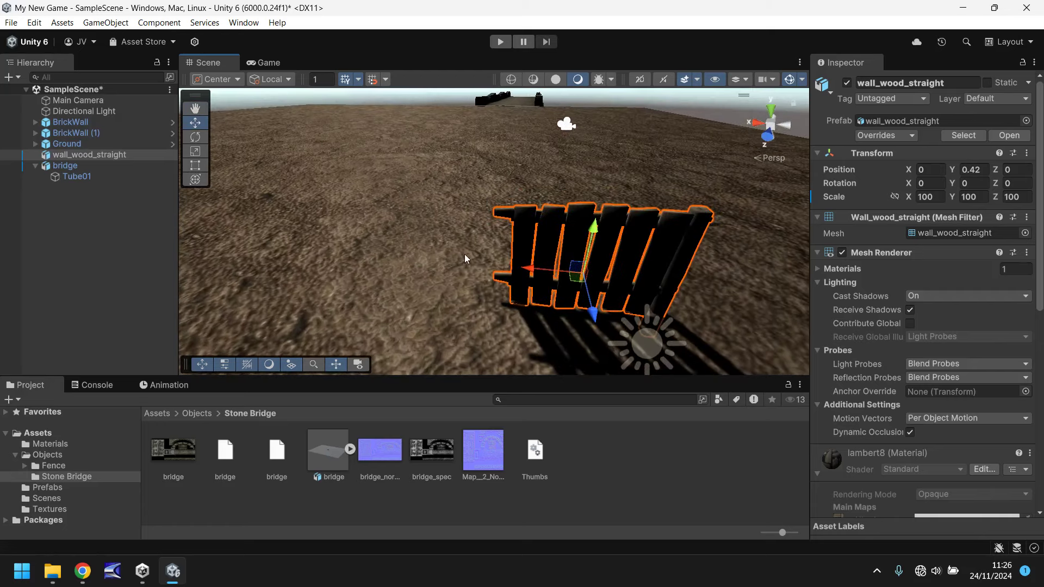